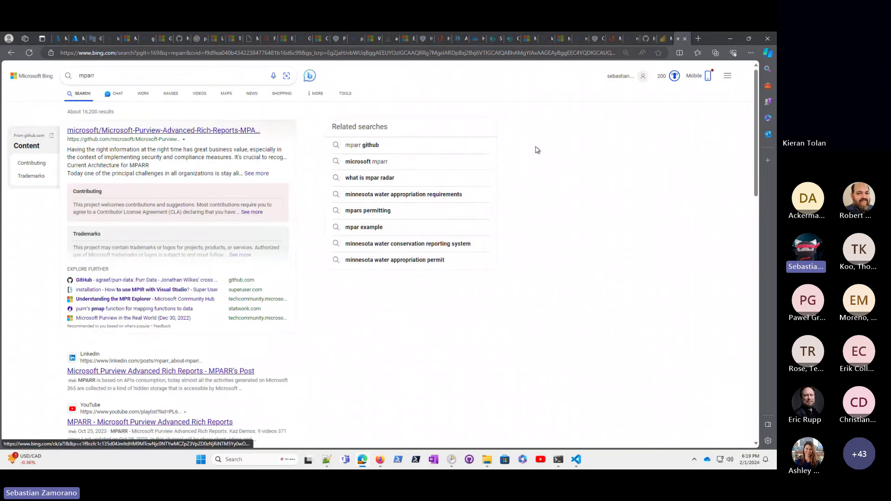
Open the microsoft MPARR Collector repository on GitHub from the search results and look through its README and file list
{"action": "left_click", "coordinate": [205, 131]}
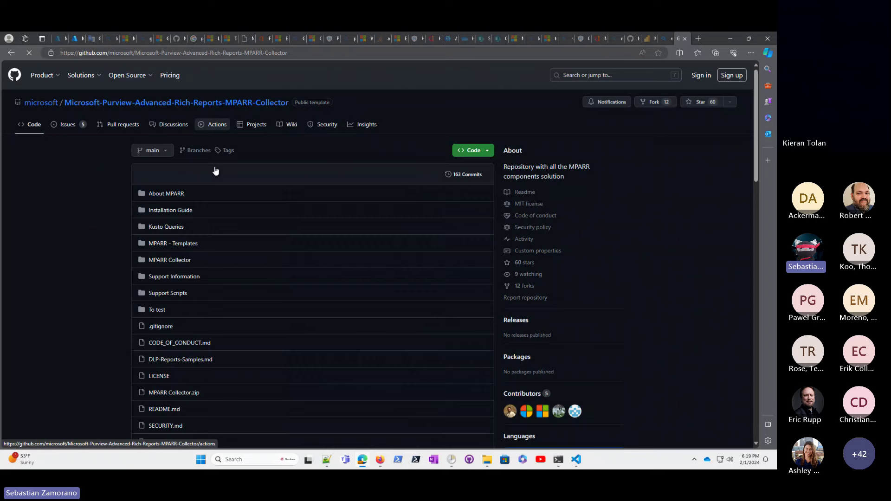
{"action": "scroll", "coordinate": [90, 309], "scroll_direction": "down", "scroll_amount": 10}
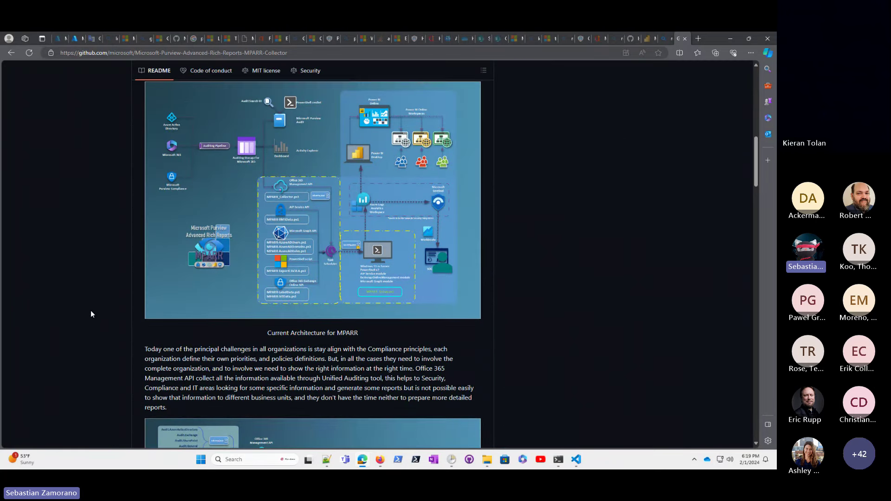
{"action": "scroll", "coordinate": [90, 310], "scroll_direction": "up", "scroll_amount": 5}
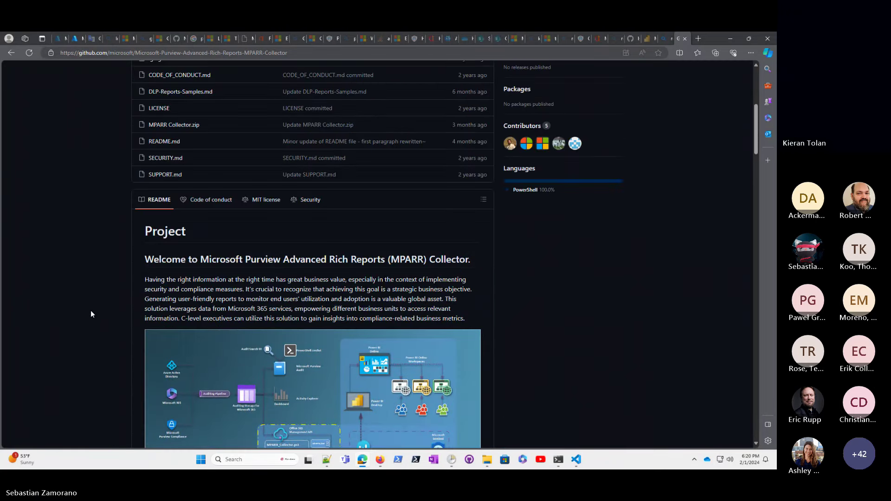
{"action": "scroll", "coordinate": [159, 233], "scroll_direction": "up", "scroll_amount": 2}
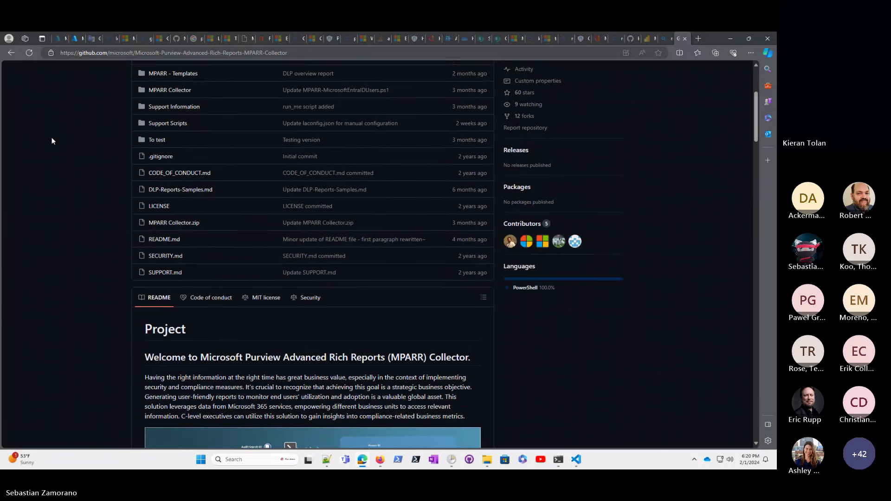
{"action": "scroll", "coordinate": [52, 141], "scroll_direction": "up", "scroll_amount": 1}
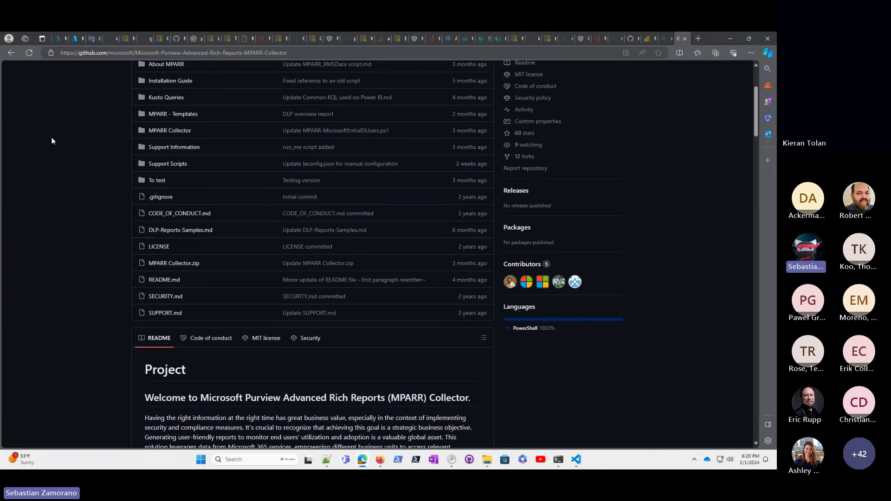
{"action": "scroll", "coordinate": [51, 140], "scroll_direction": "up", "scroll_amount": 1}
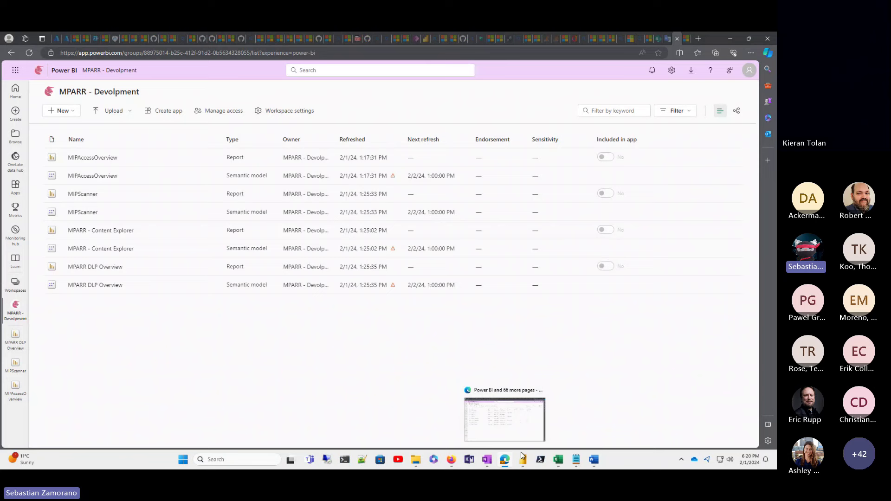
Switch to Power BI Desktop and view the MPARR - DLP Overview Dic2023 report
{"action": "mouse_move", "coordinate": [523, 457]}
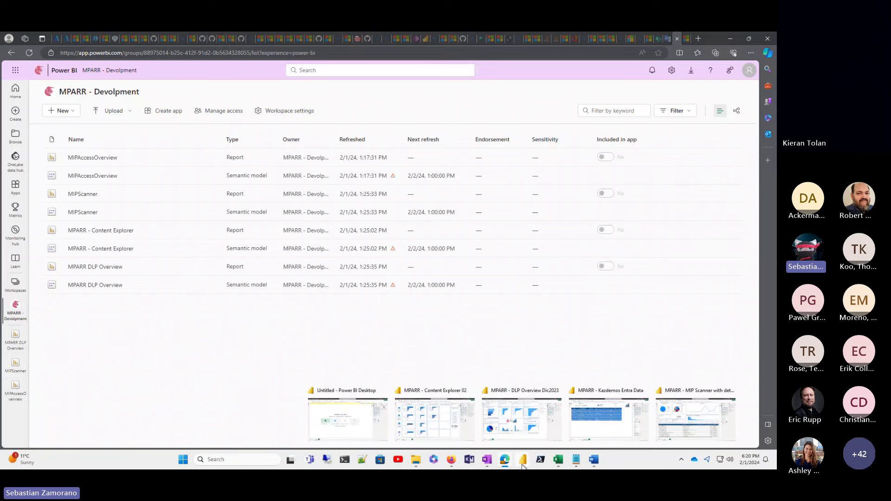
{"action": "left_click", "coordinate": [526, 417]}
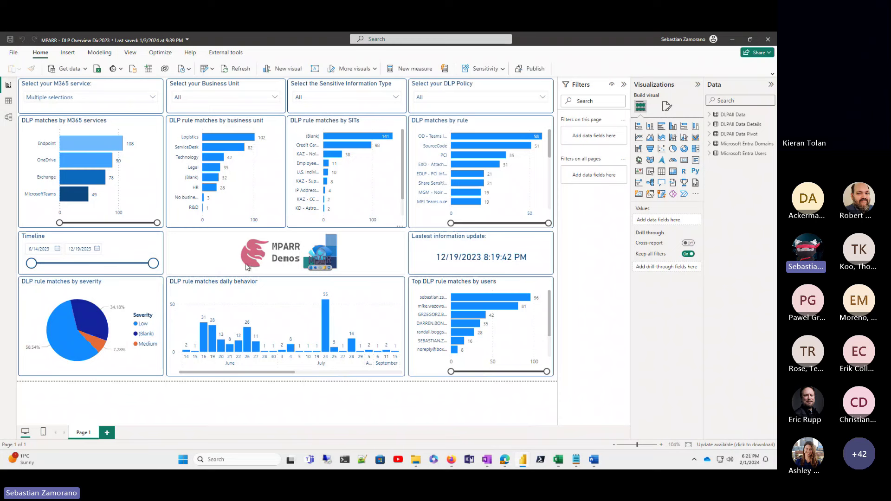
Switch to the MPARR repository in Firefox and download MPARR - DLP General Overview Dic2023.pbit from the Data Loss Prevention templates folder
{"action": "mouse_move", "coordinate": [453, 464]}
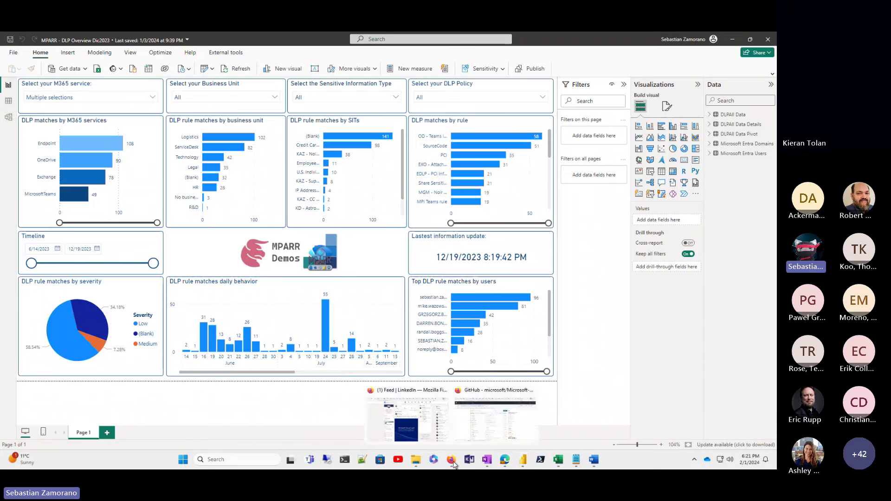
{"action": "left_click", "coordinate": [485, 422]}
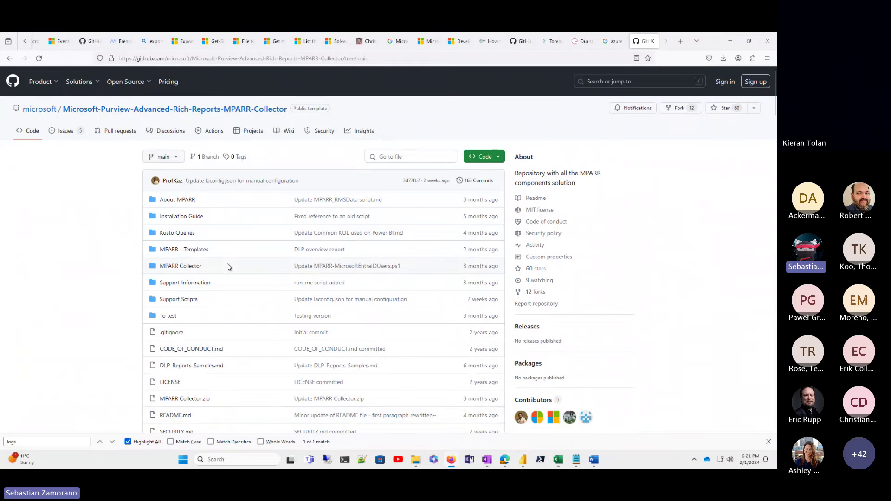
{"action": "left_click", "coordinate": [190, 250]}
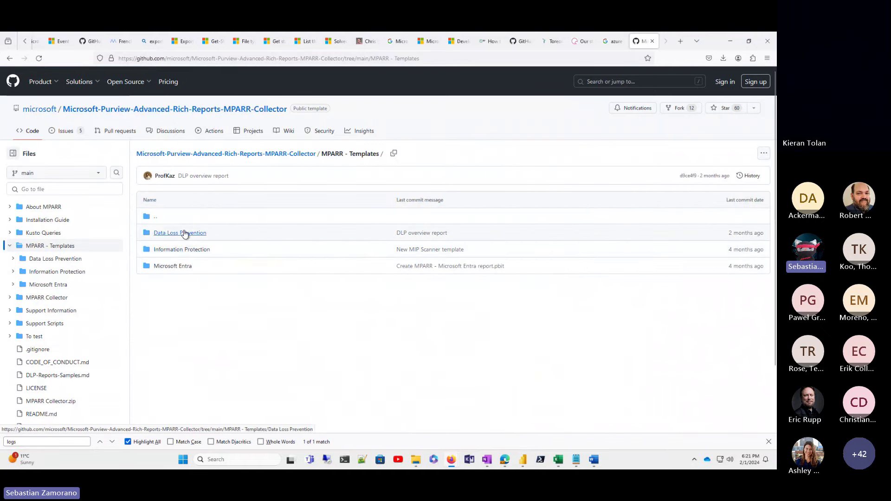
{"action": "left_click", "coordinate": [184, 233]}
{"action": "left_click", "coordinate": [198, 233]}
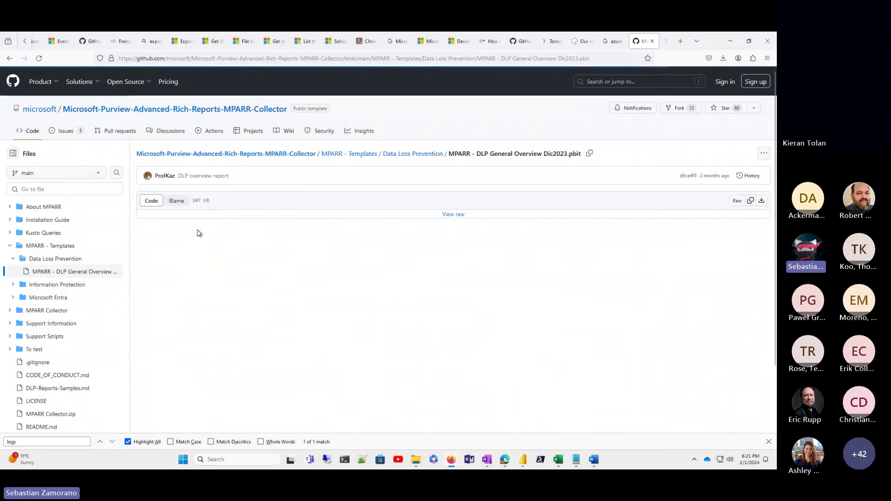
{"action": "left_click", "coordinate": [762, 201]}
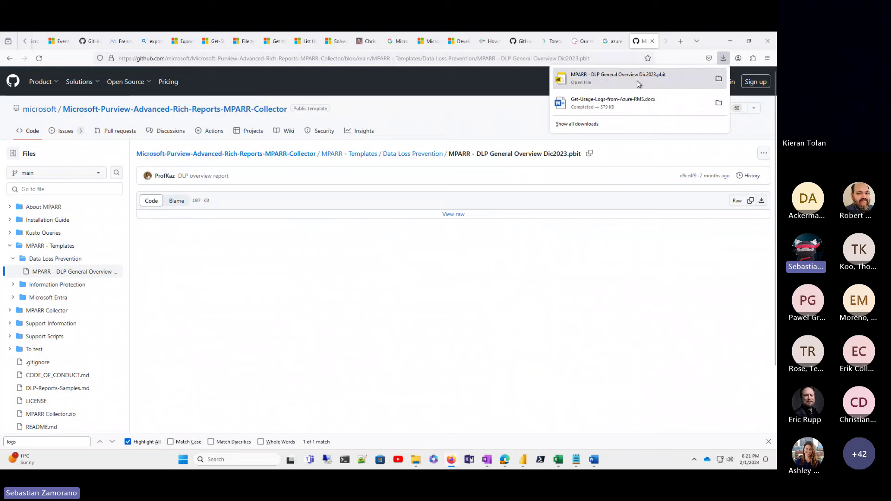
Switch to the untitled Power BI Desktop report and import the template MPARR - DLP General Overview Dic2023.pbit from Downloads
{"action": "mouse_move", "coordinate": [527, 464]}
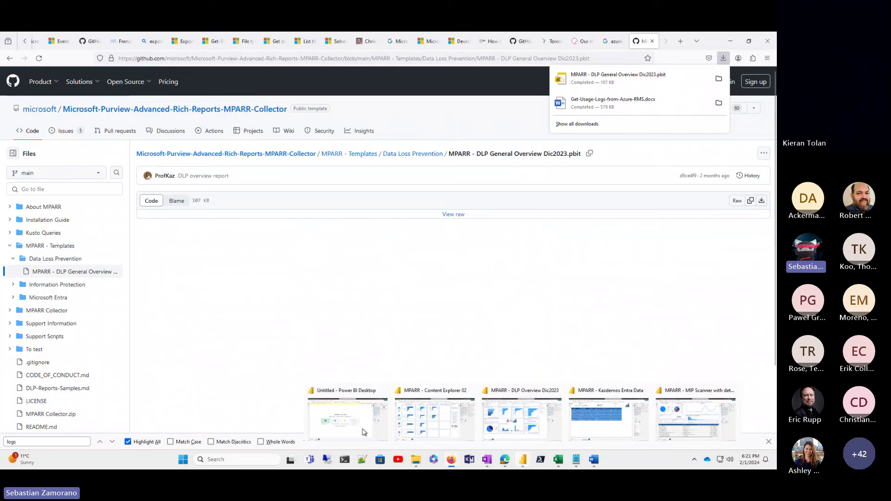
{"action": "left_click", "coordinate": [323, 422]}
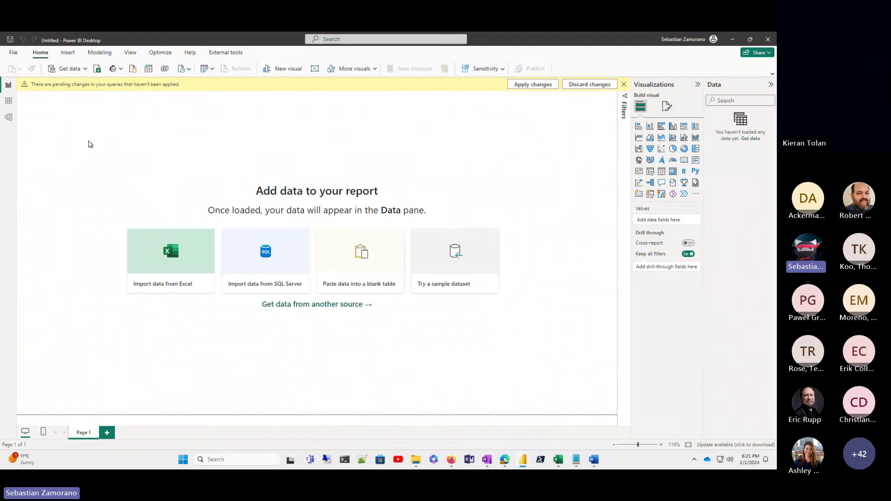
{"action": "left_click", "coordinate": [13, 53]}
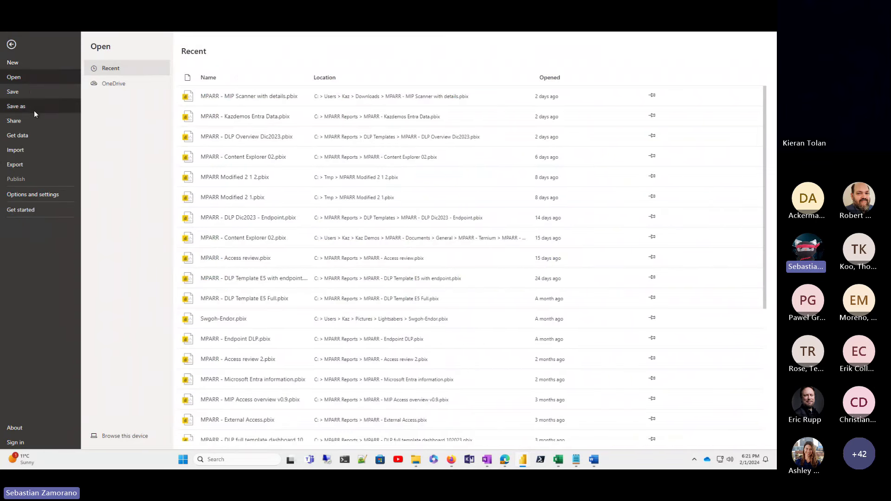
{"action": "left_click", "coordinate": [30, 154]}
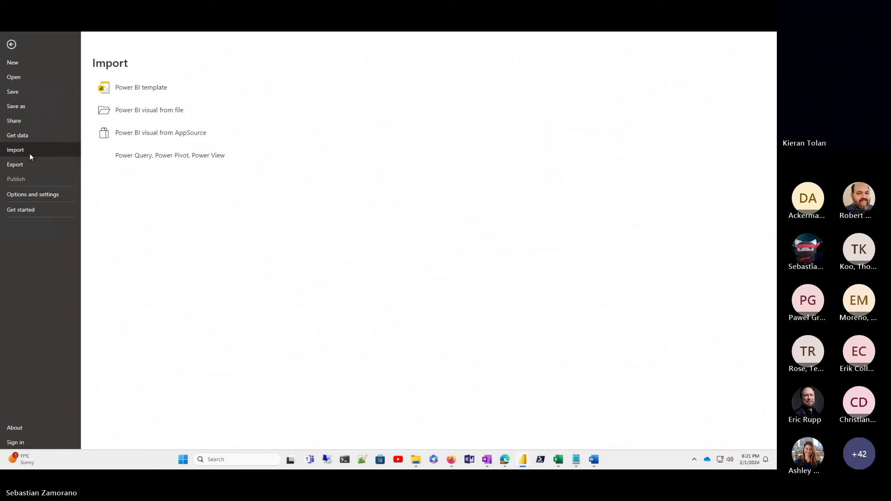
{"action": "left_click", "coordinate": [157, 88]}
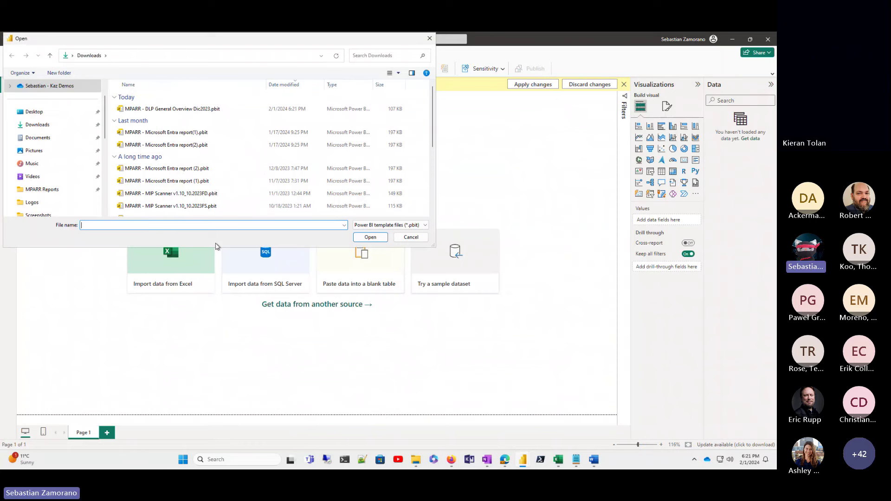
{"action": "left_click", "coordinate": [191, 110]}
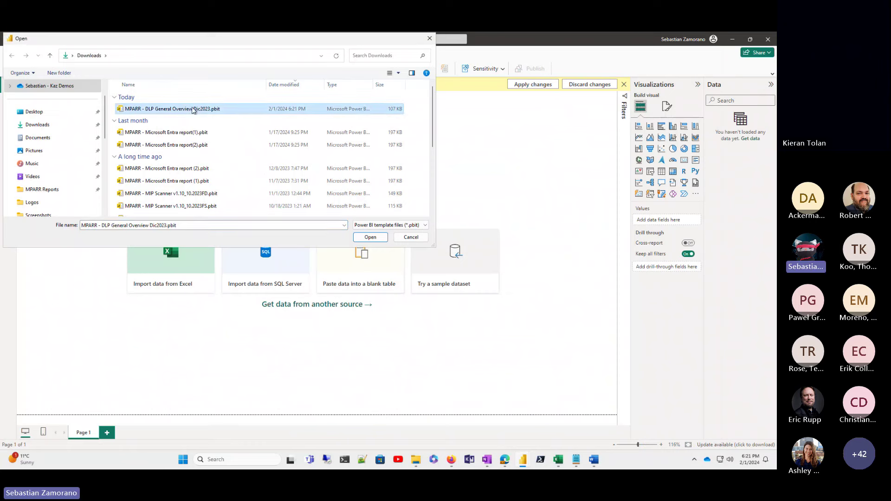
{"action": "left_click", "coordinate": [376, 239]}
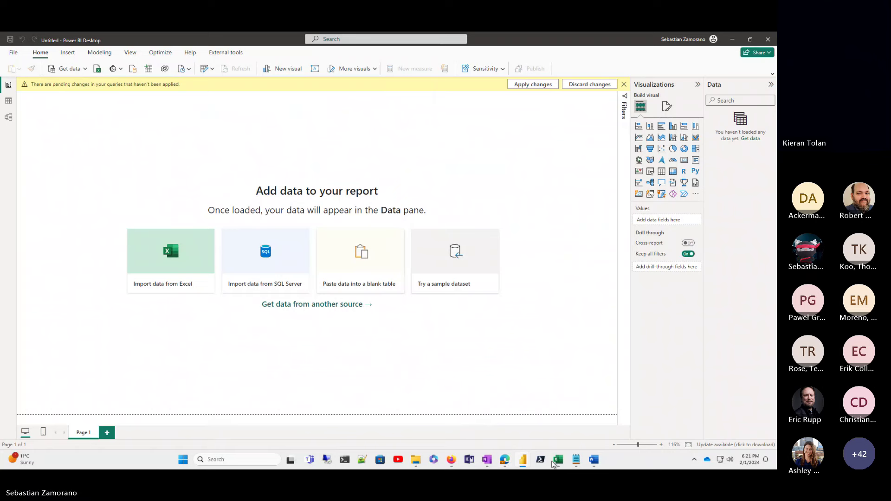
Switch to the Azure portal in Edge and copy the Workspace ID from the MPARR Log Analytics workspace overview
{"action": "mouse_move", "coordinate": [507, 465]}
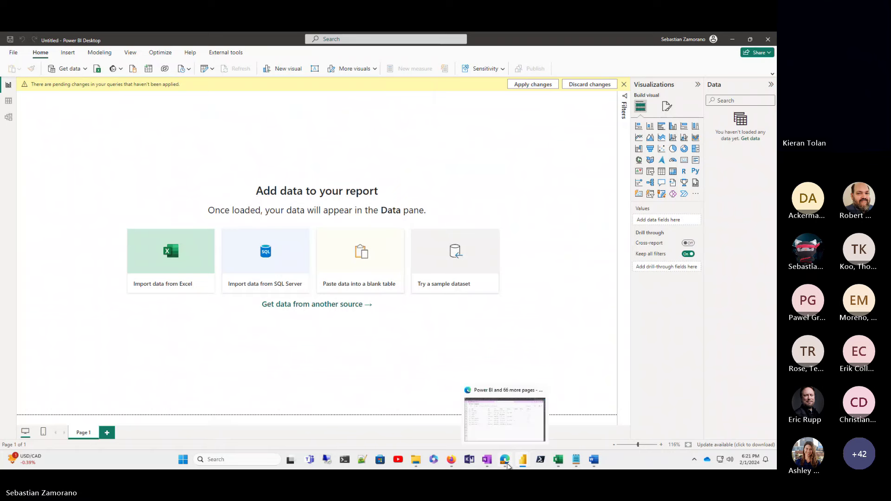
{"action": "left_click", "coordinate": [497, 427]}
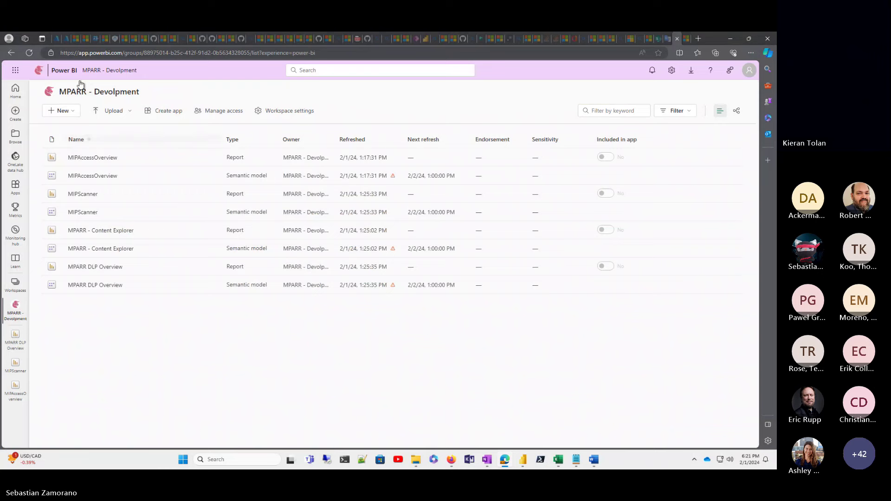
{"action": "left_click", "coordinate": [59, 39]}
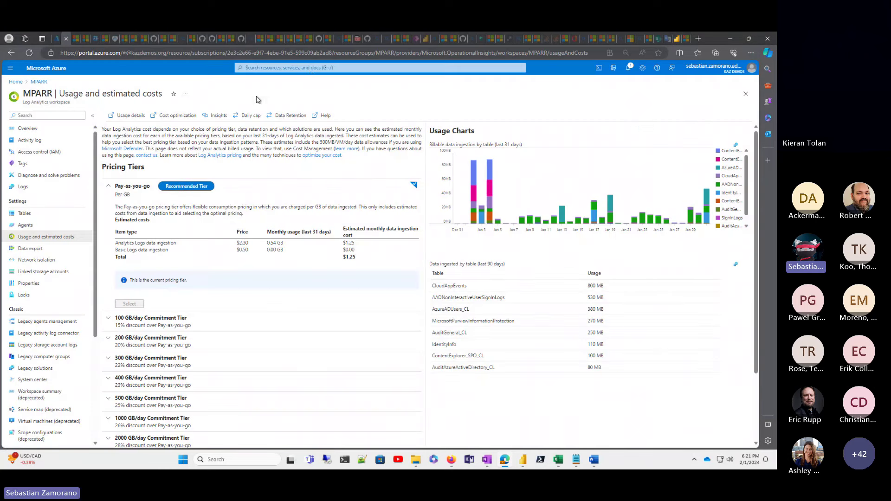
{"action": "left_click", "coordinate": [27, 130]}
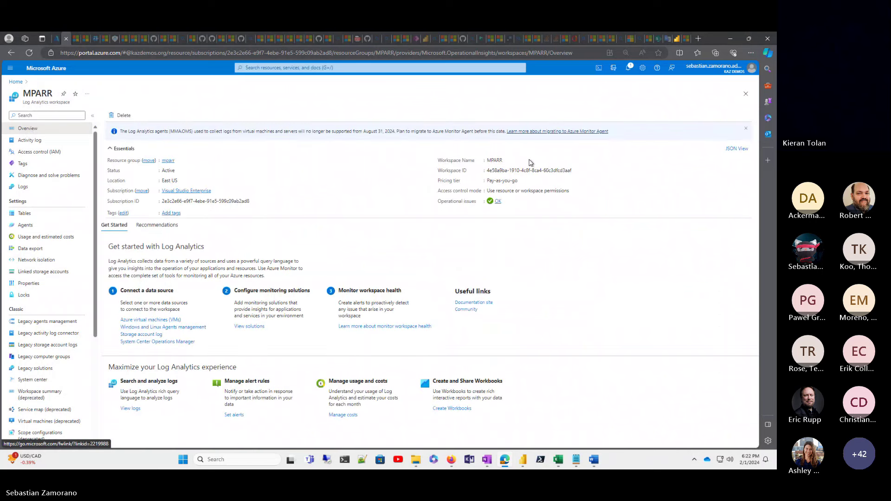
{"action": "left_click", "coordinate": [574, 172]}
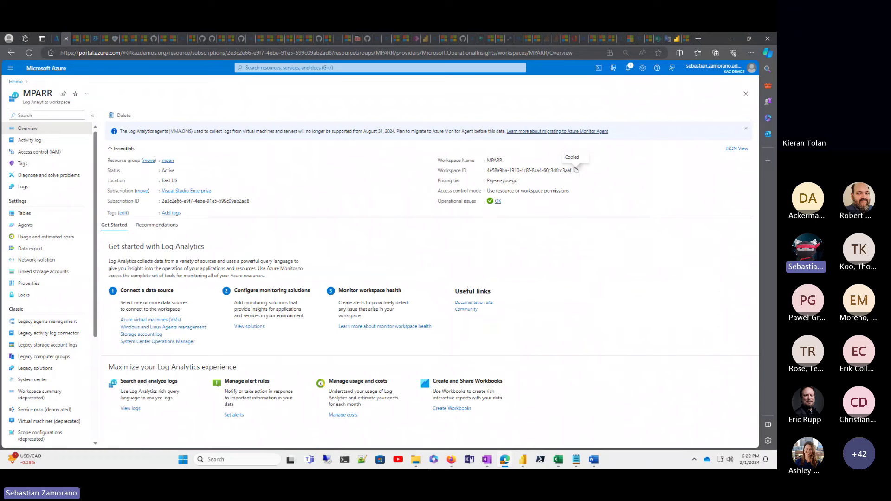
Return to the imported template in Power BI Desktop, paste the copied workspace ID as Workspace_ID and load the data
{"action": "mouse_move", "coordinate": [527, 464]}
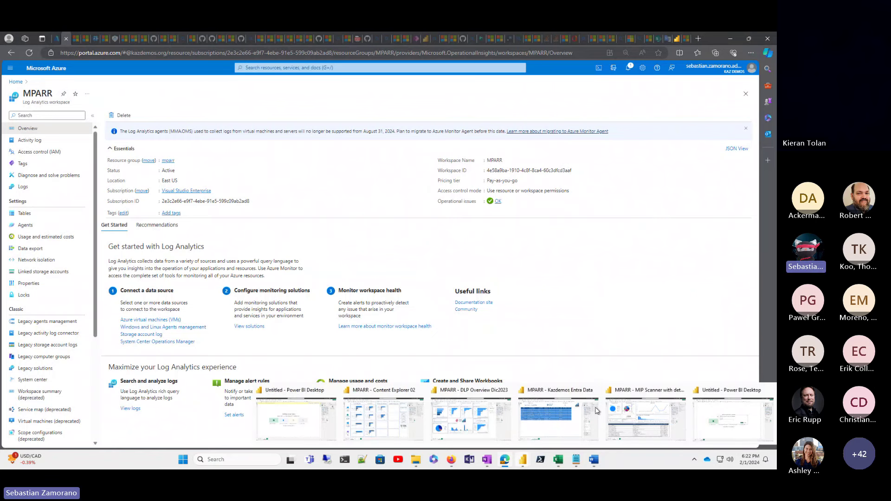
{"action": "left_click", "coordinate": [713, 403]}
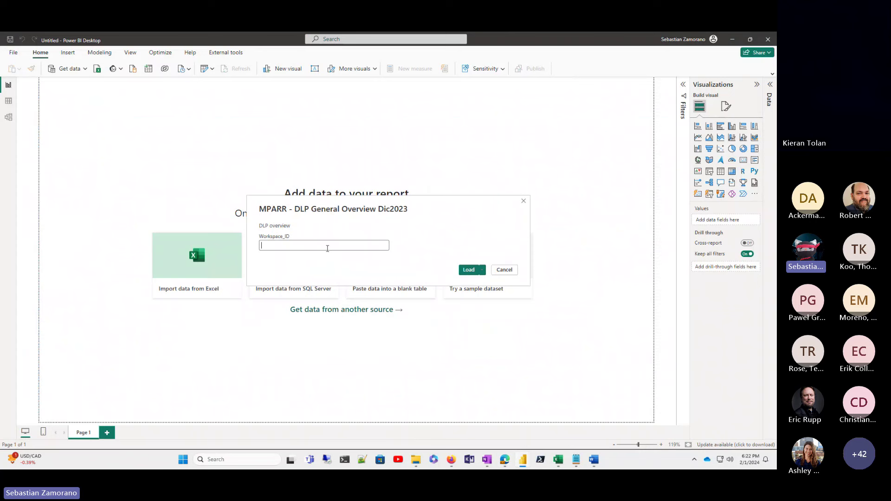
{"action": "key", "text": "ctrl+v"}
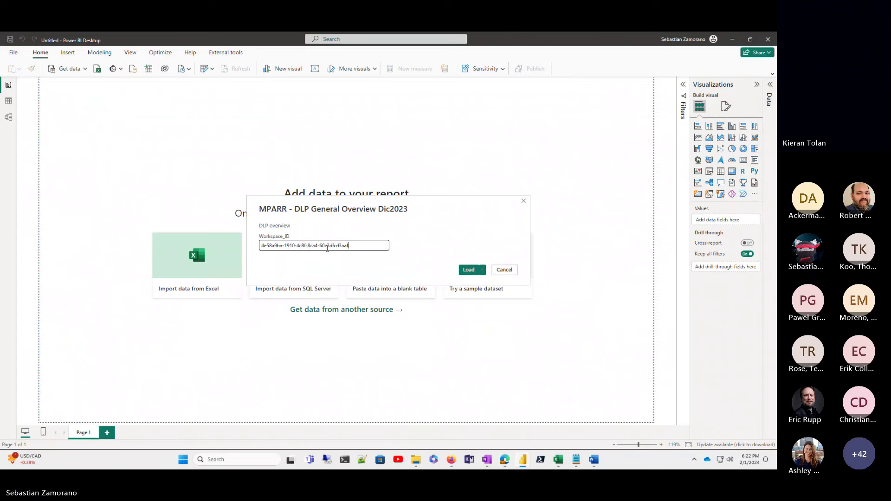
{"action": "left_click", "coordinate": [468, 272]}
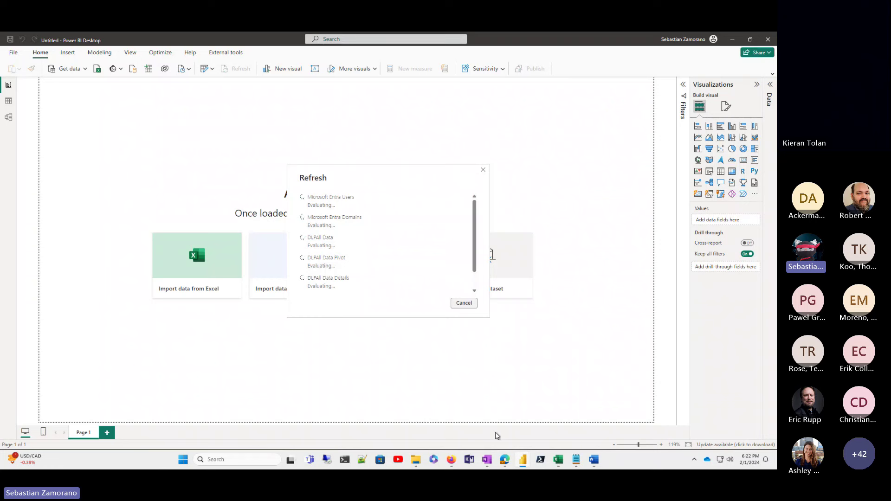
Switch back to the populated MPARR - DLP Overview Dic2023 report while the template's data loads
{"action": "mouse_move", "coordinate": [524, 461]}
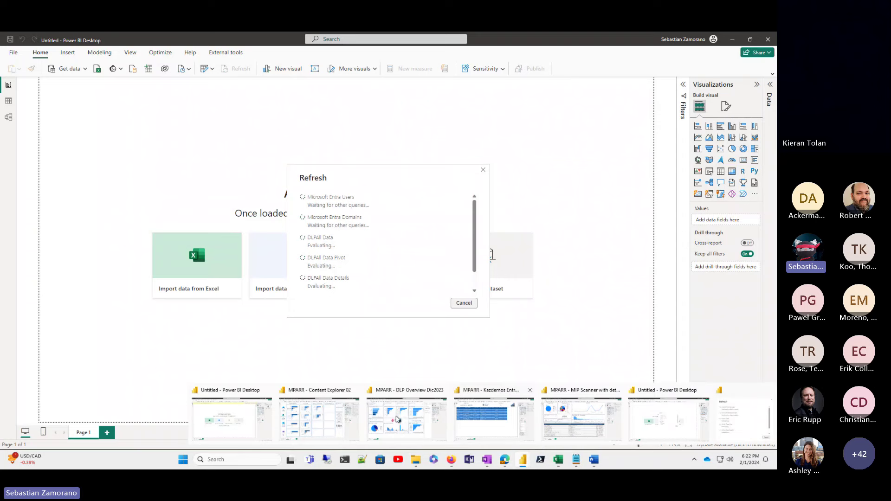
{"action": "left_click", "coordinate": [376, 413]}
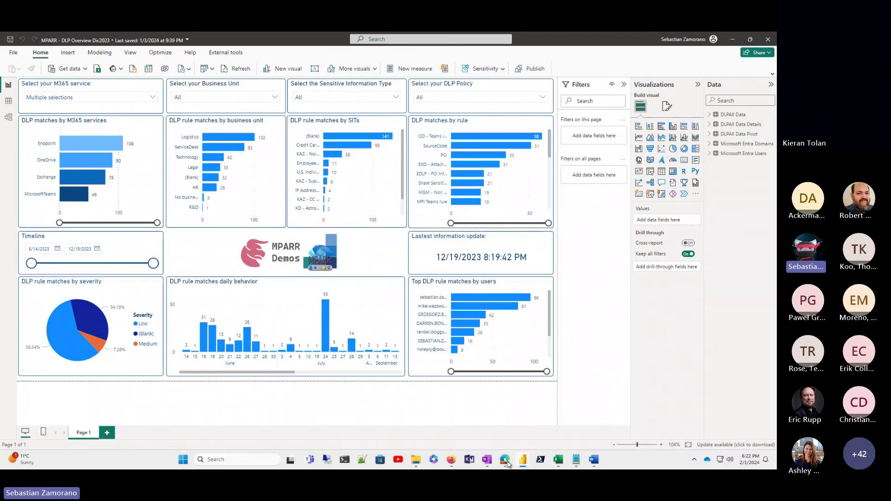
Switch to Edge and view the reports and semantic models in the MPARR - Devolpment workspace of the Power BI service
{"action": "mouse_move", "coordinate": [510, 464]}
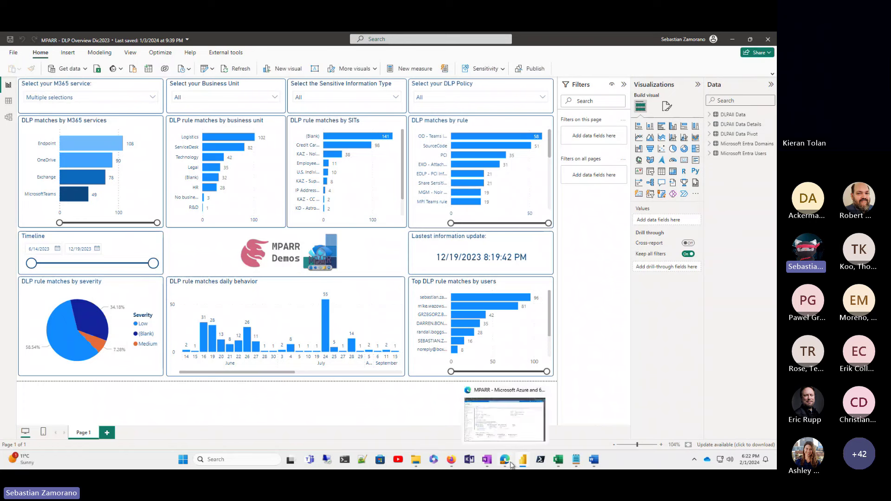
{"action": "left_click", "coordinate": [512, 401]}
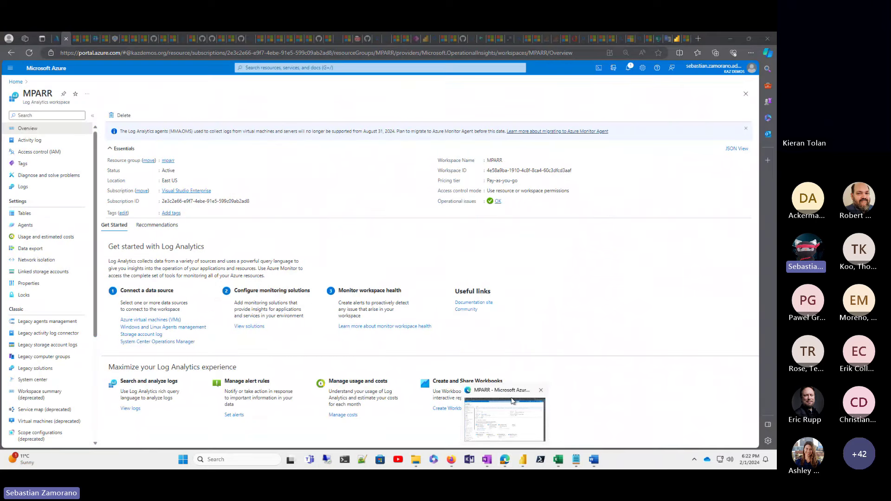
{"action": "left_click", "coordinate": [679, 40]}
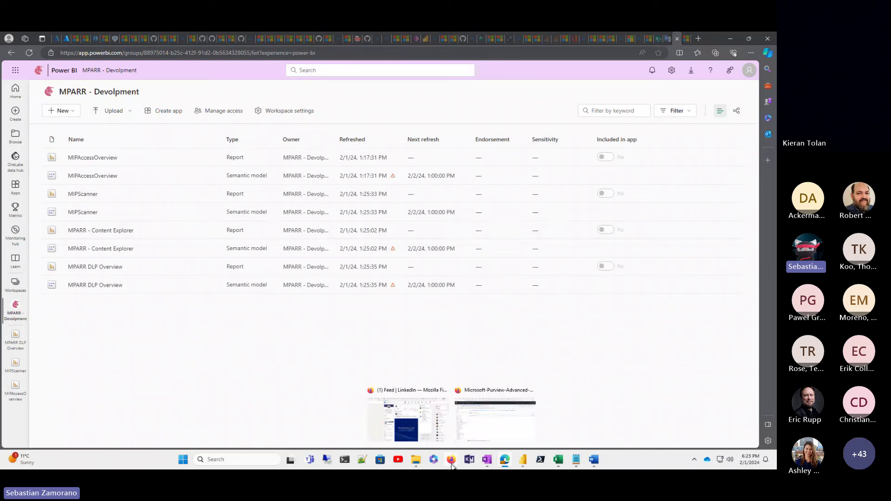
{"action": "mouse_move", "coordinate": [525, 466]}
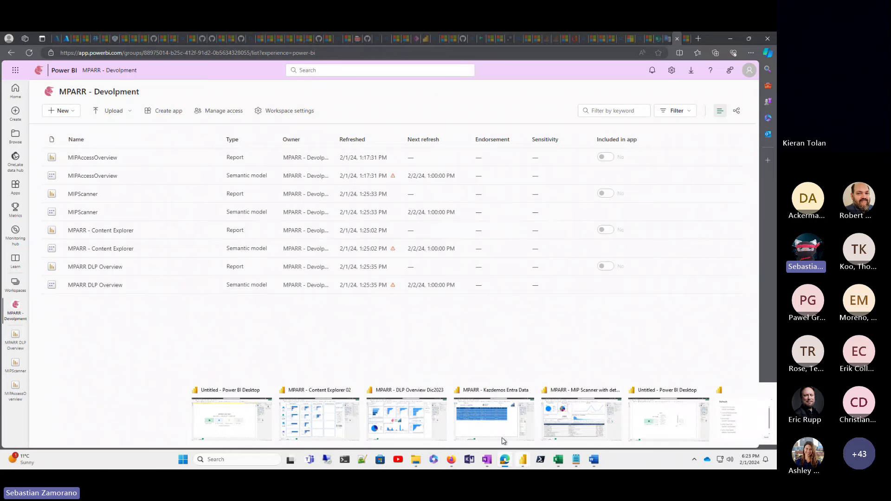
Switch to the MPARR - DLP Overview Dic2023 report, cross-highlight its visuals by the Legal business unit and inspect the July 24 matches
{"action": "mouse_move", "coordinate": [353, 419]}
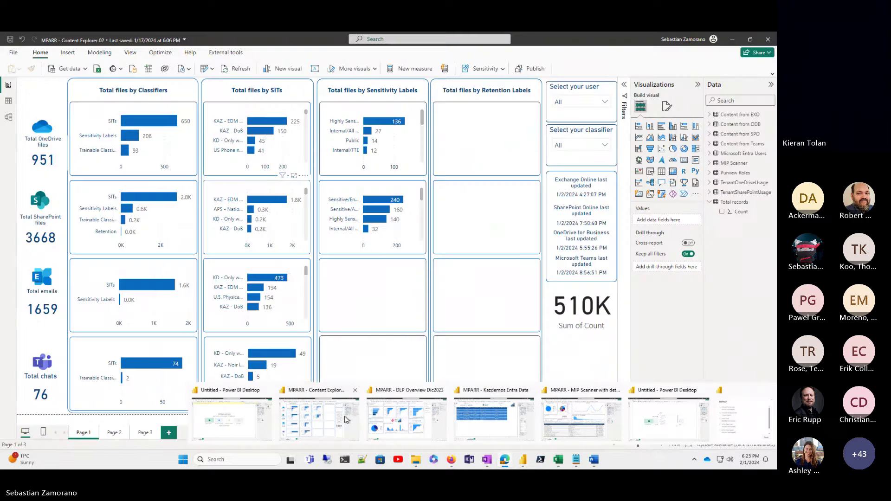
{"action": "left_click", "coordinate": [393, 426]}
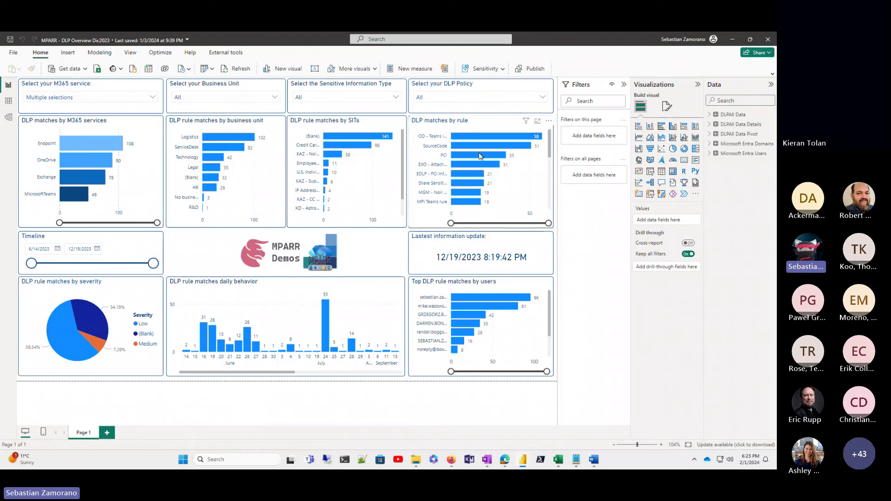
{"action": "mouse_move", "coordinate": [479, 162]}
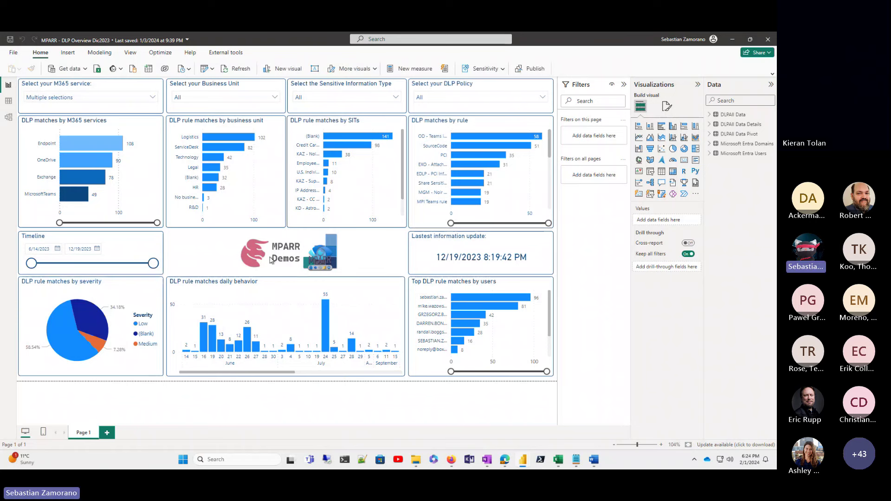
{"action": "left_click", "coordinate": [210, 170]}
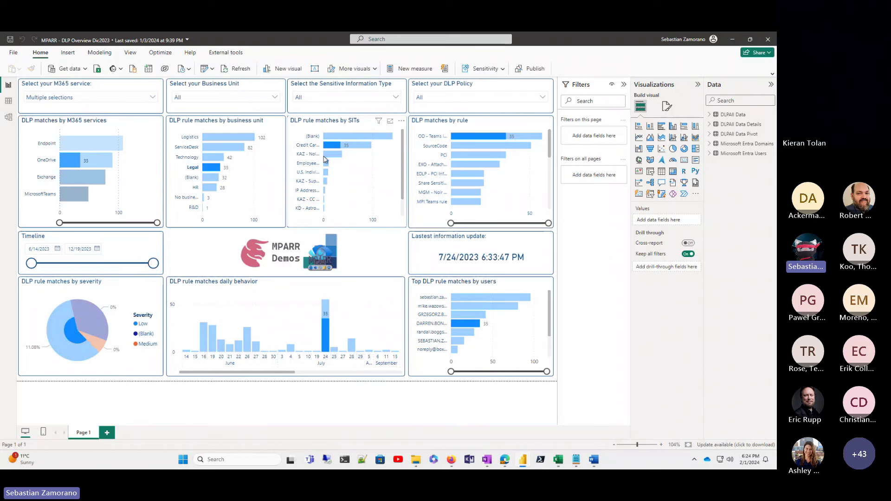
{"action": "mouse_move", "coordinate": [316, 151]}
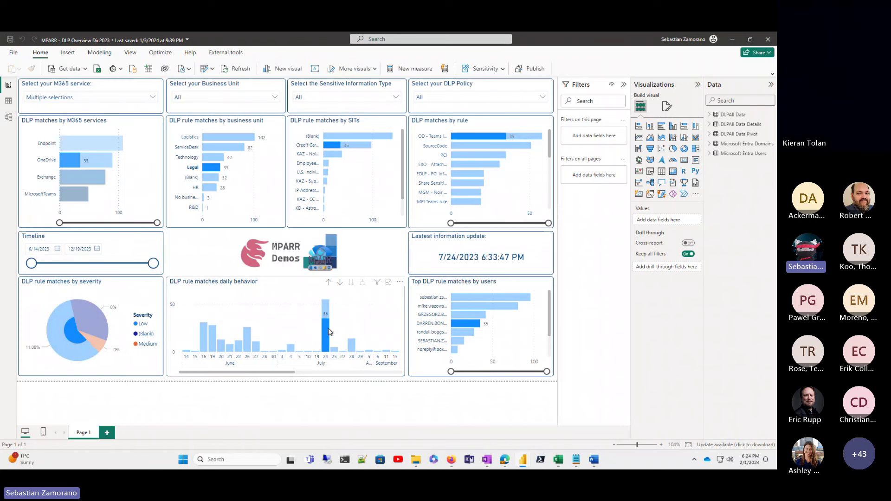
{"action": "mouse_move", "coordinate": [330, 332]}
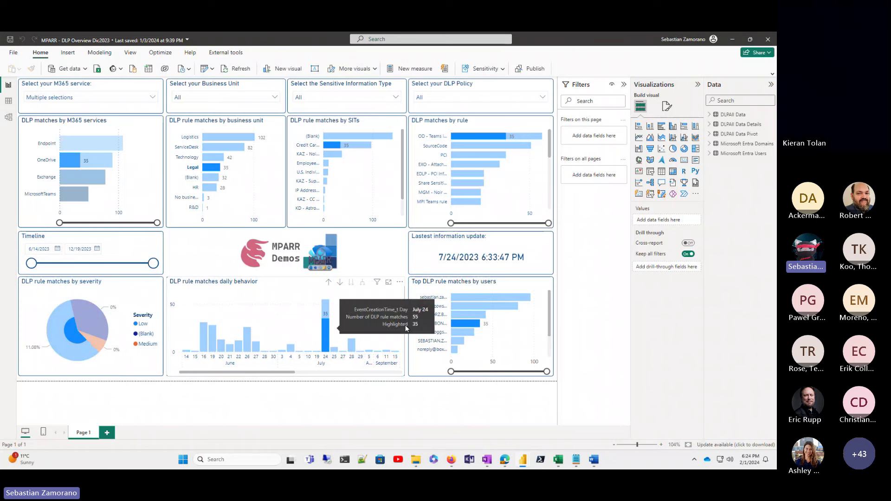
{"action": "mouse_move", "coordinate": [463, 326]}
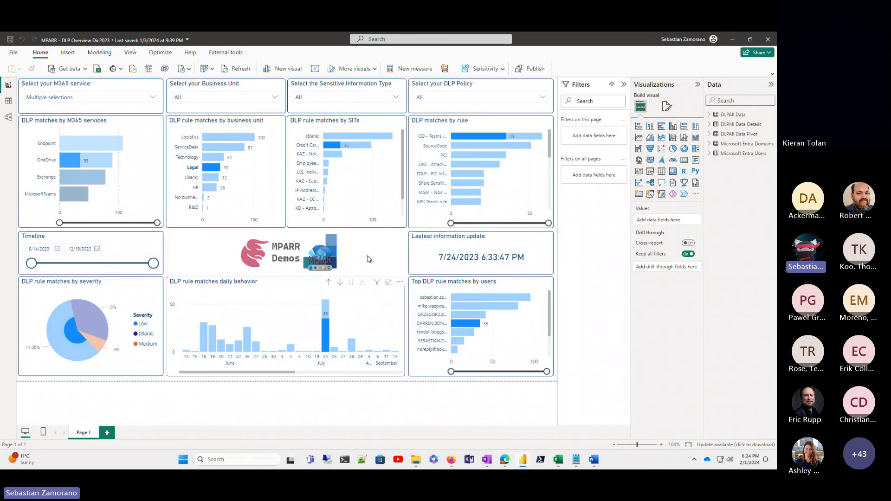
Switch to the MPARR - MIP Scanner with details report and view the scanners available in the Select Scanner filter
{"action": "mouse_move", "coordinate": [523, 461]}
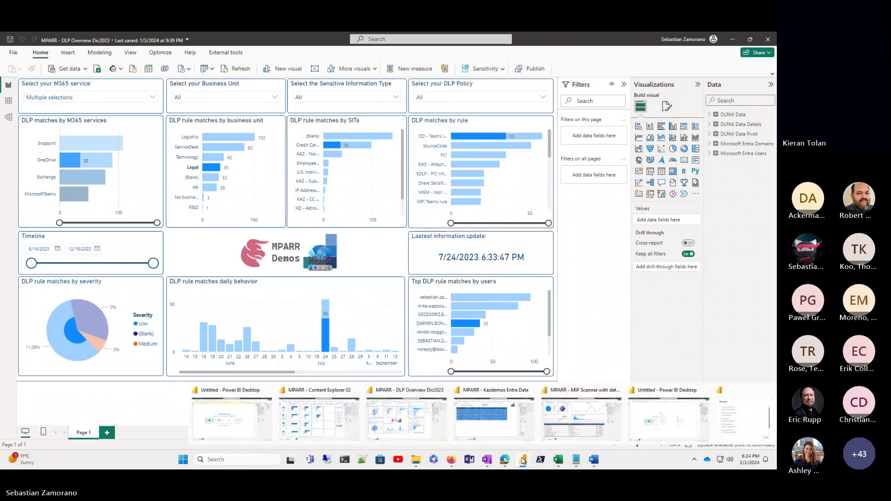
{"action": "left_click", "coordinate": [596, 408]}
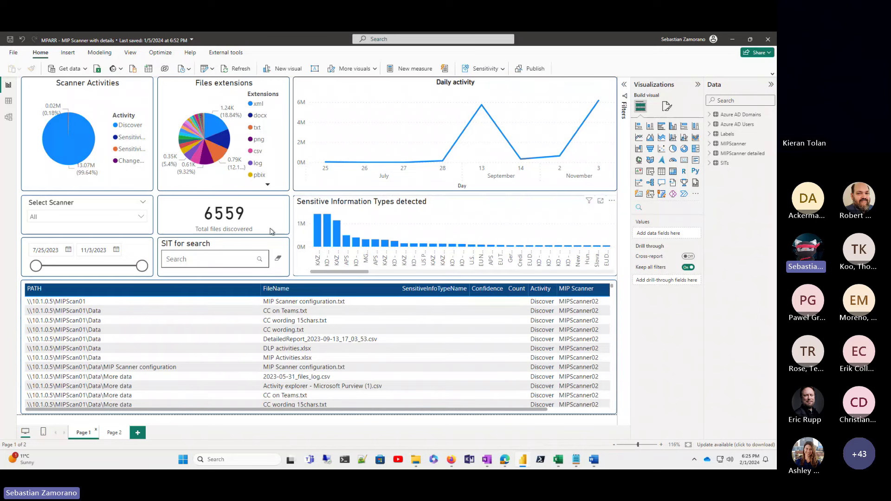
{"action": "left_click", "coordinate": [141, 218]}
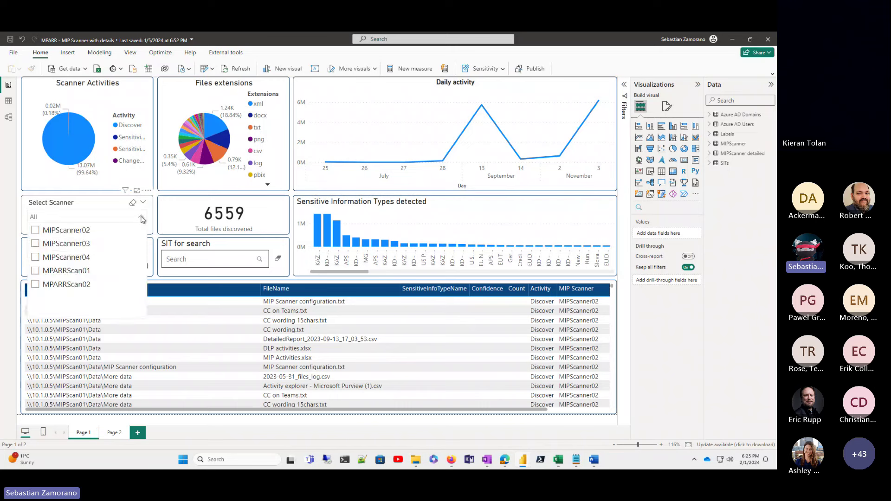
{"action": "left_click", "coordinate": [141, 217]}
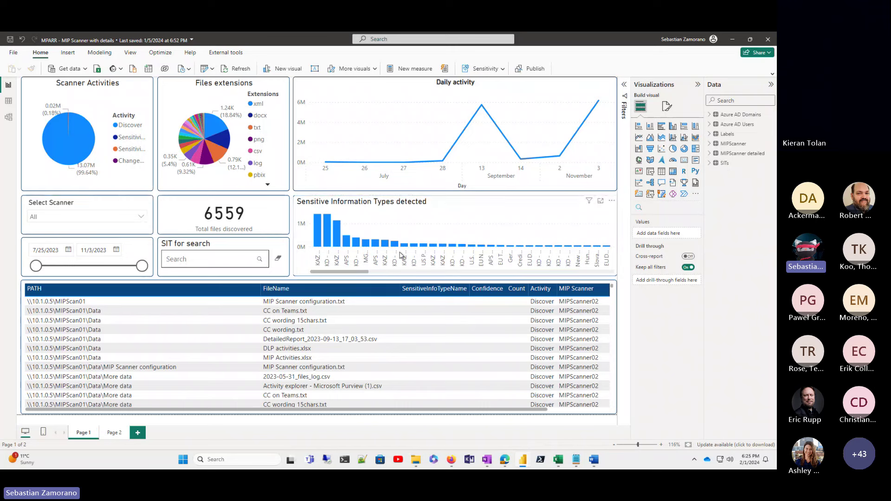
Filter the scanner report by the fourth Sensitive Information Types bar, examine the matching files across the table's columns, and clear the selection
{"action": "left_click", "coordinate": [348, 240]}
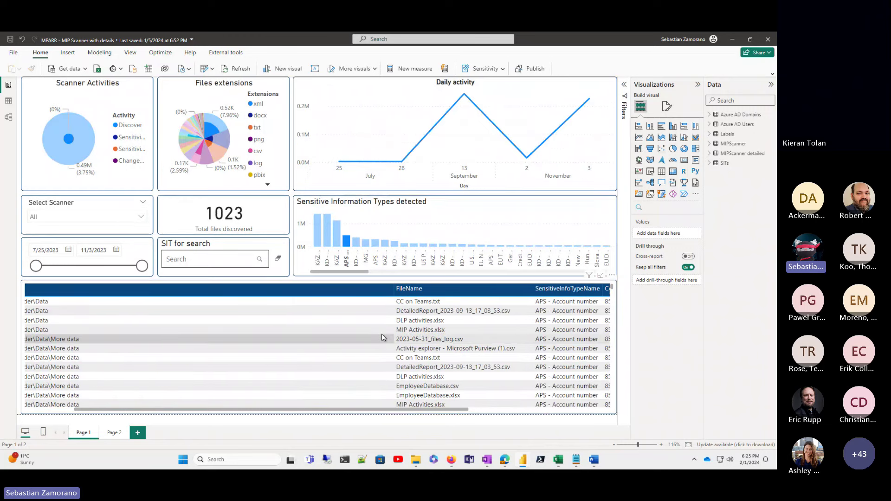
{"action": "scroll", "coordinate": [381, 333], "scroll_direction": "right", "scroll_amount": 5}
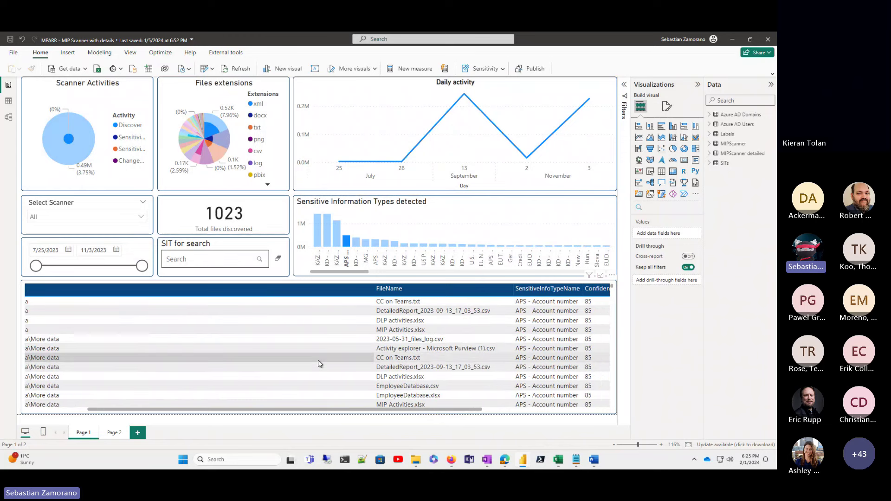
{"action": "scroll", "coordinate": [449, 357], "scroll_direction": "down", "scroll_amount": 1}
{"action": "scroll", "coordinate": [450, 358], "scroll_direction": "right", "scroll_amount": 5}
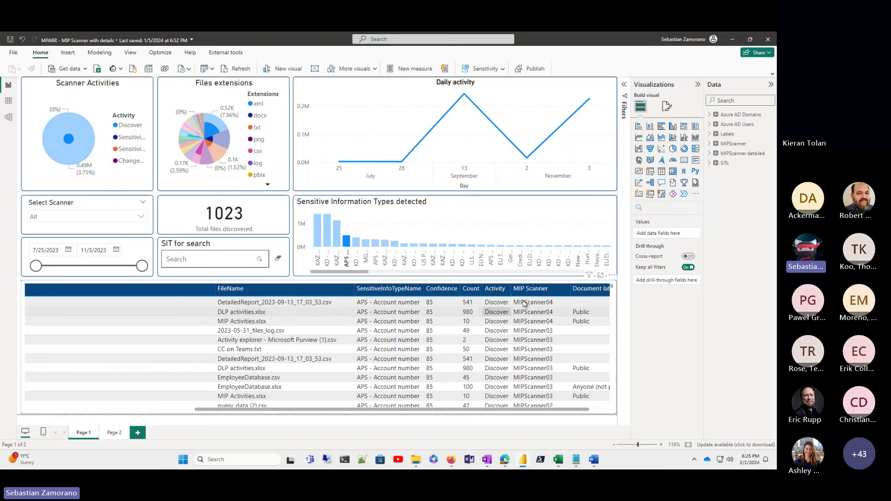
{"action": "left_click", "coordinate": [349, 241]}
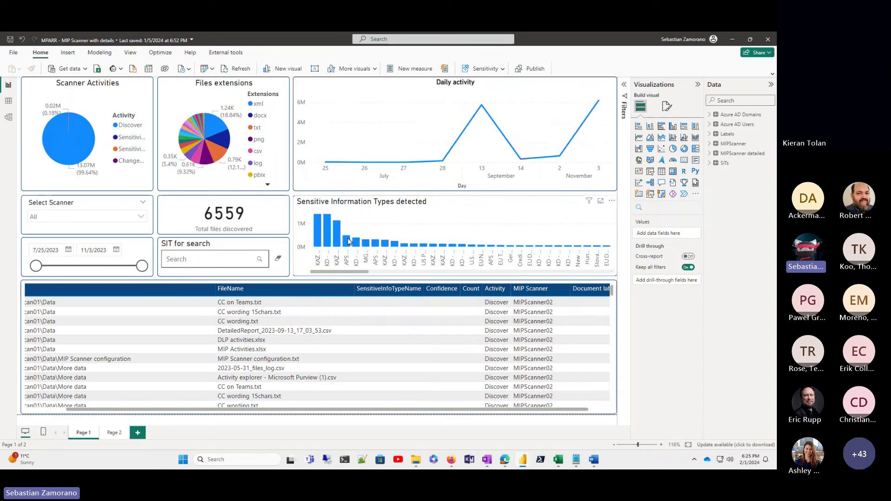
Check the untitled DLP report, return to the MIP Scanner report and bring its file table back to the PATH column
{"action": "key", "text": "alt+Tab"}
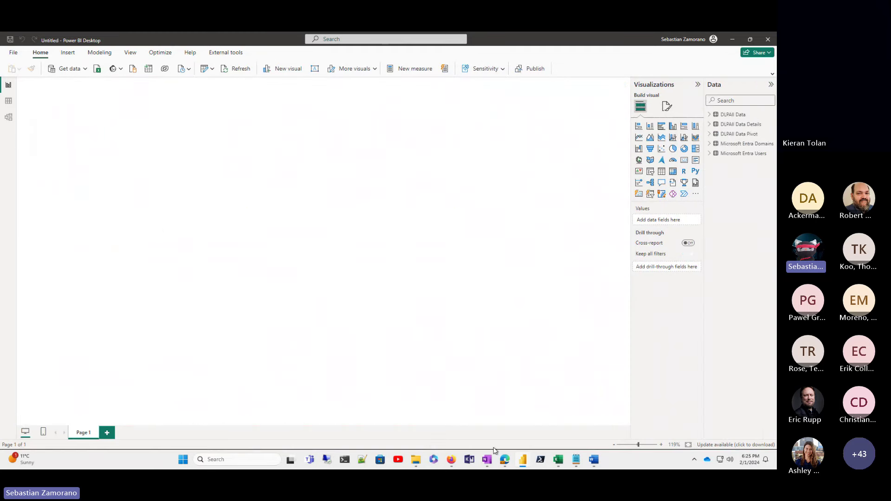
{"action": "mouse_move", "coordinate": [524, 465]}
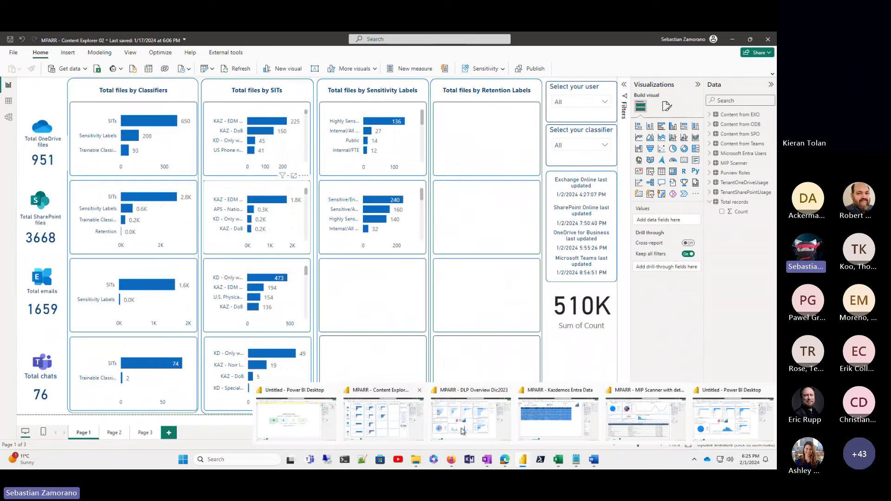
{"action": "left_click", "coordinate": [644, 417]}
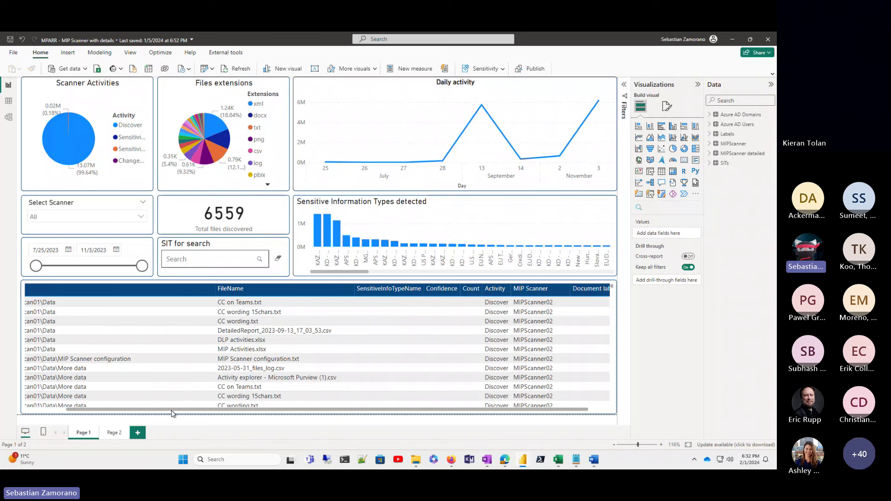
{"action": "left_click", "coordinate": [149, 412]}
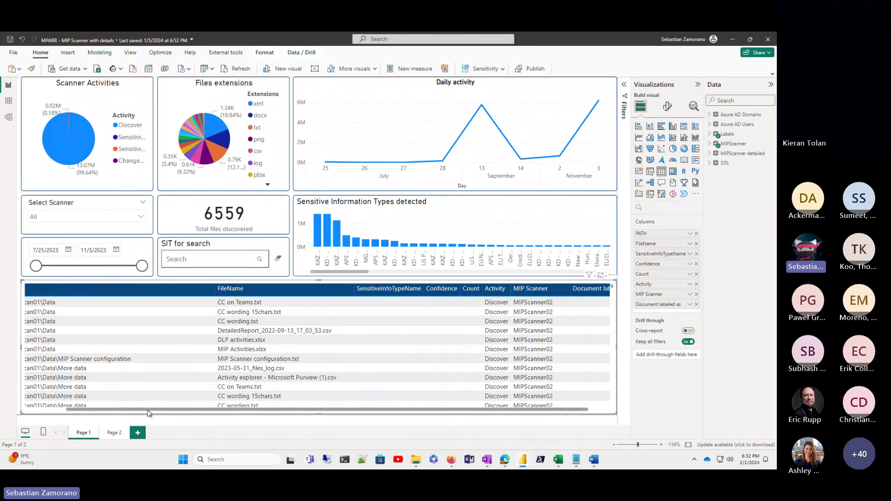
{"action": "left_click_drag", "start_coordinate": [148, 412], "coordinate": [72, 414]}
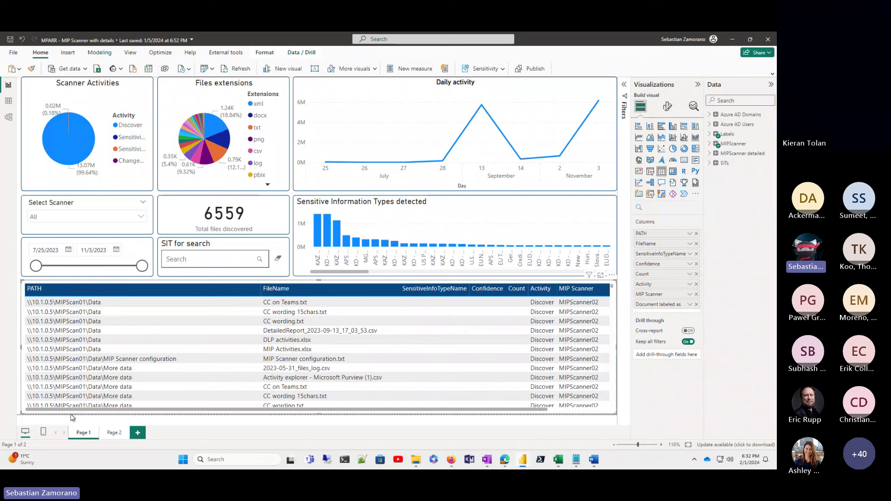
Examine the US Phone number detections in the file table on Page 2 and clear the Select SIT filter
{"action": "left_click", "coordinate": [115, 432]}
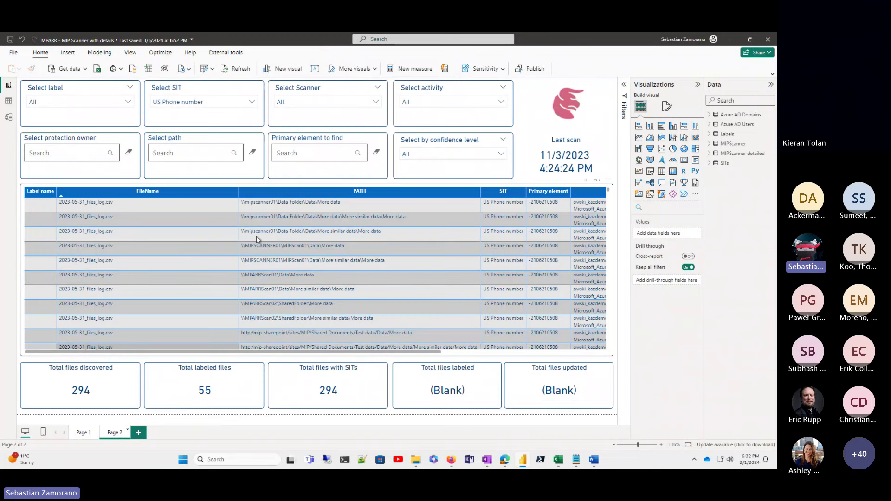
{"action": "scroll", "coordinate": [326, 309], "scroll_direction": "down", "scroll_amount": 3}
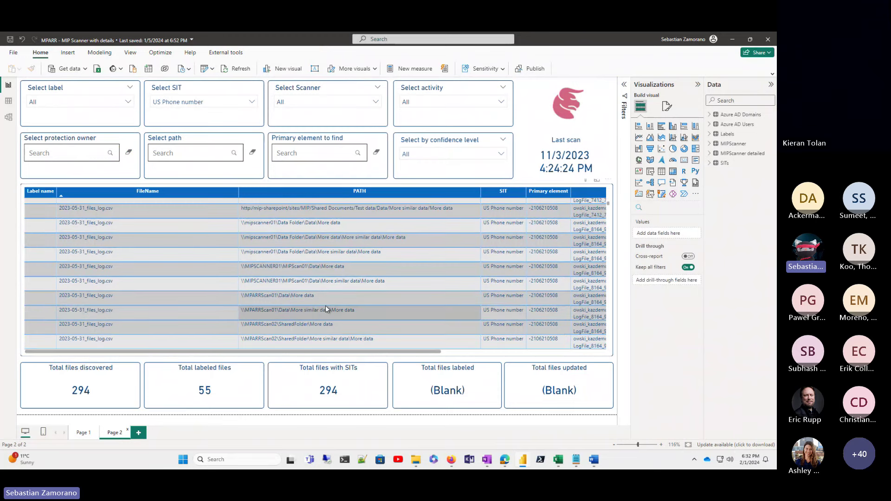
{"action": "scroll", "coordinate": [326, 309], "scroll_direction": "down", "scroll_amount": 6}
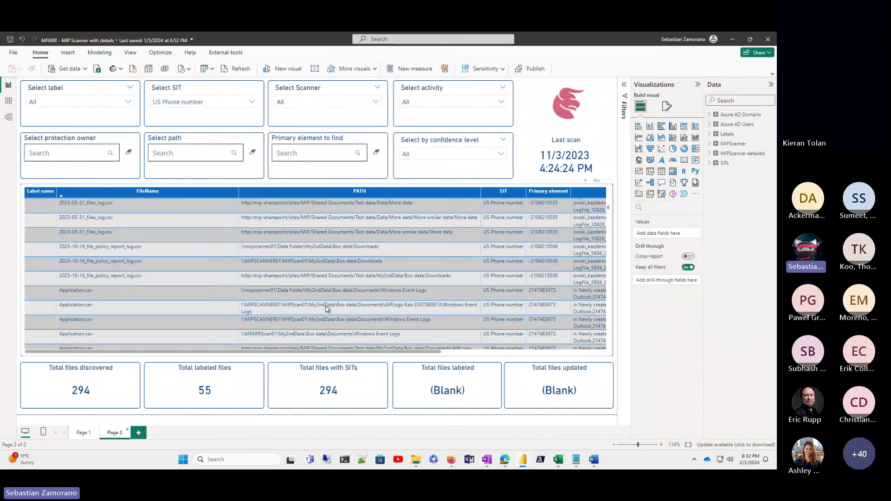
{"action": "scroll", "coordinate": [326, 309], "scroll_direction": "down", "scroll_amount": 6}
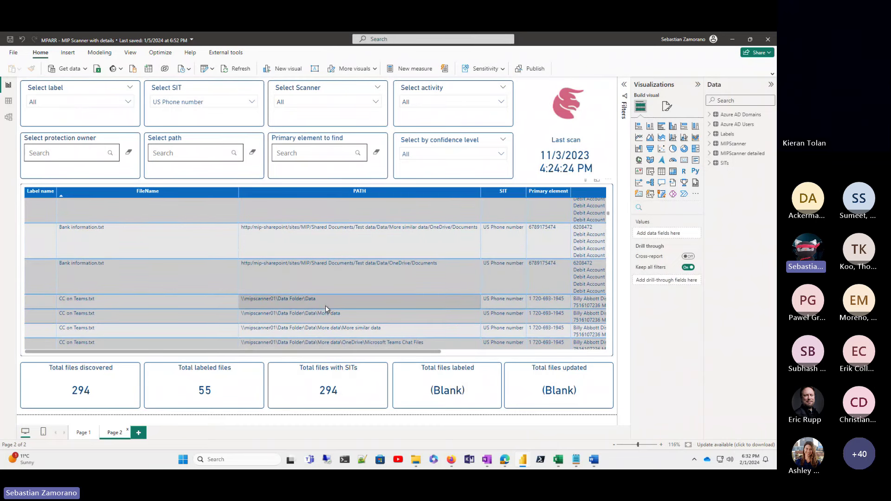
{"action": "scroll", "coordinate": [343, 309], "scroll_direction": "down", "scroll_amount": 6}
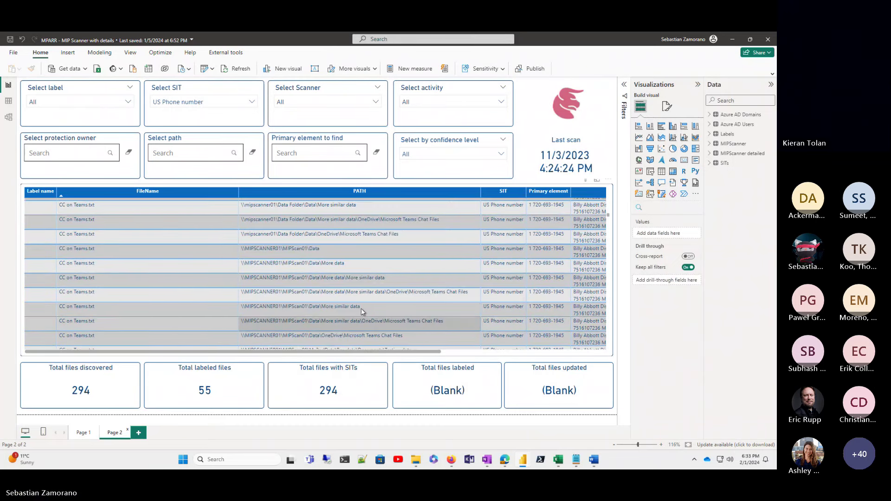
{"action": "scroll", "coordinate": [362, 310], "scroll_direction": "down", "scroll_amount": 2}
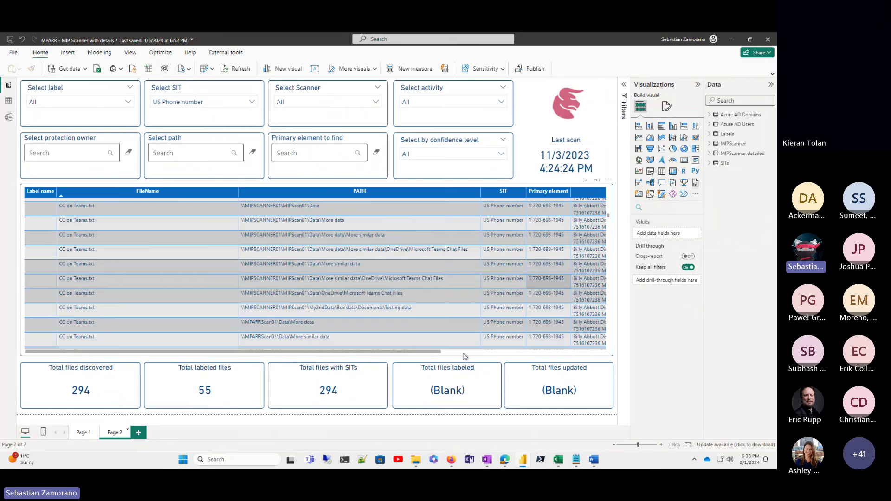
{"action": "scroll", "coordinate": [464, 357], "scroll_direction": "right", "scroll_amount": 3}
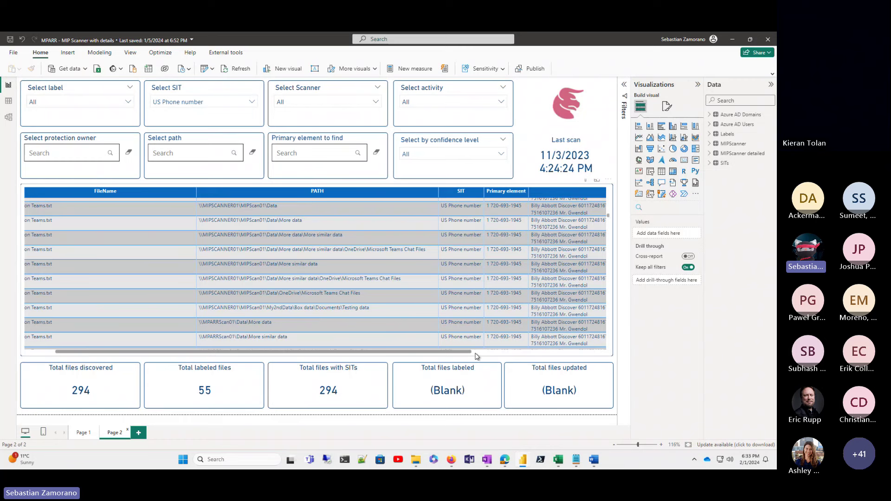
{"action": "left_click", "coordinate": [477, 356]}
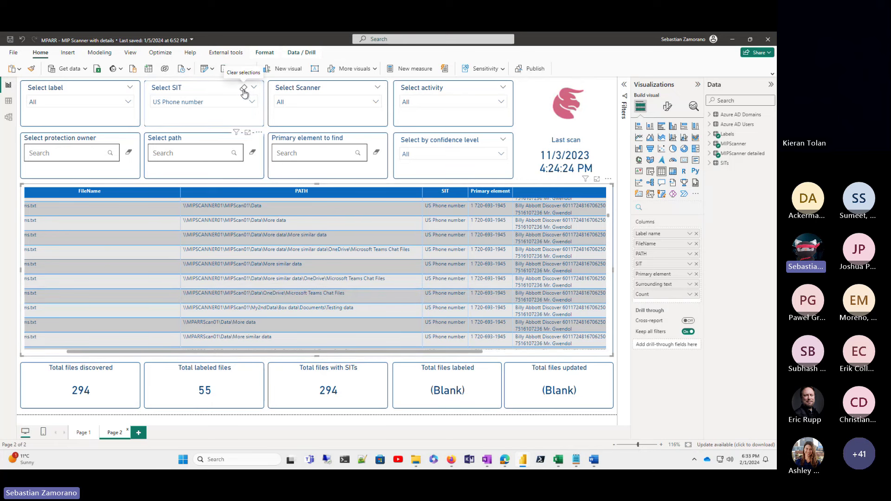
{"action": "left_click", "coordinate": [243, 89]}
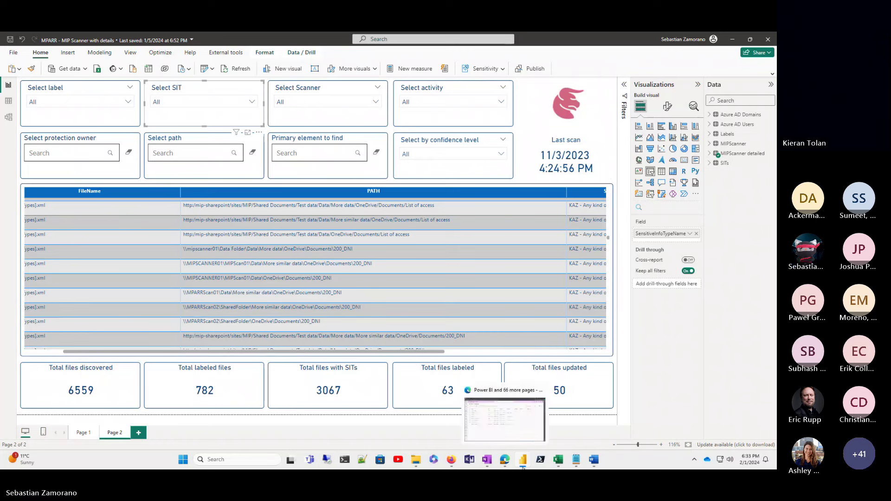
Switch to the untitled DLP report built from the template and examine the business unit rule matches
{"action": "mouse_move", "coordinate": [525, 467]}
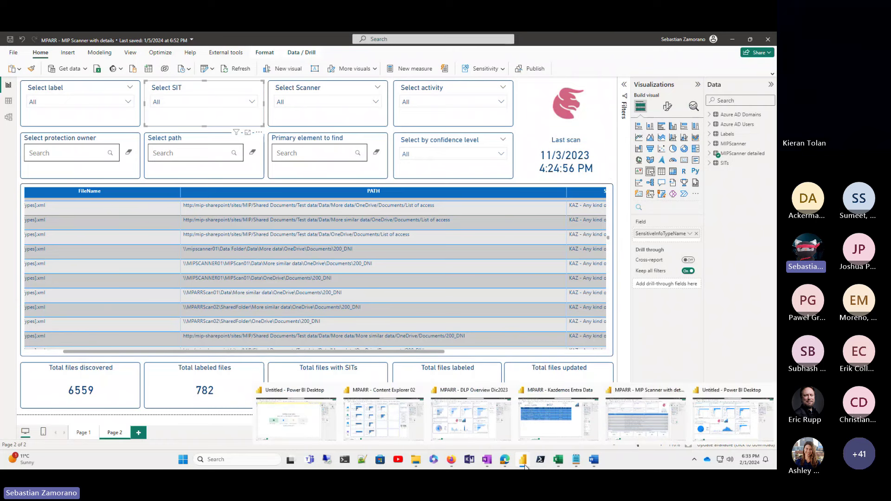
{"action": "left_click", "coordinate": [597, 437]}
{"action": "left_click", "coordinate": [709, 431]}
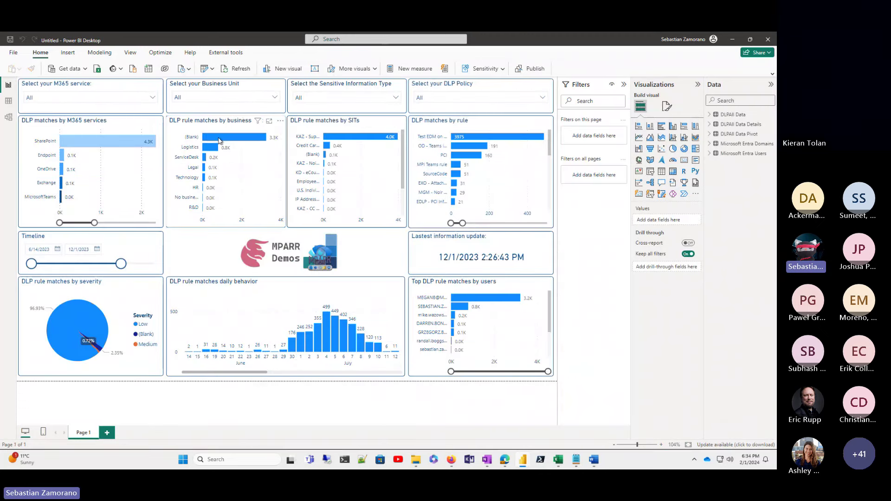
{"action": "mouse_move", "coordinate": [220, 141]}
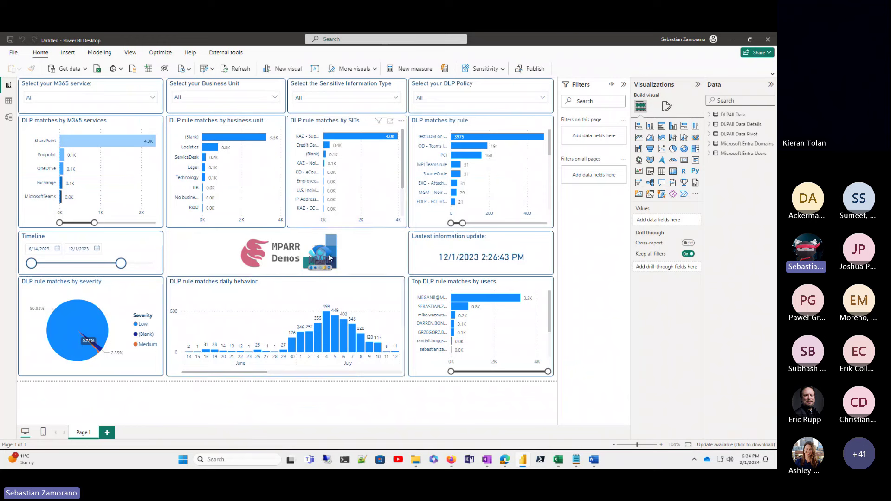
Switch to the MPARR - Content Explorer 02 report and view the label and classifier gauges on Page 2
{"action": "mouse_move", "coordinate": [525, 465]}
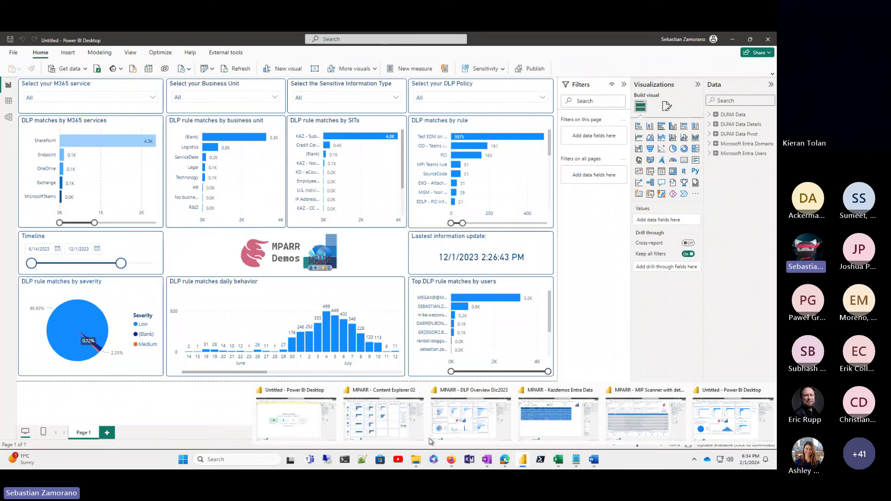
{"action": "left_click", "coordinate": [398, 424]}
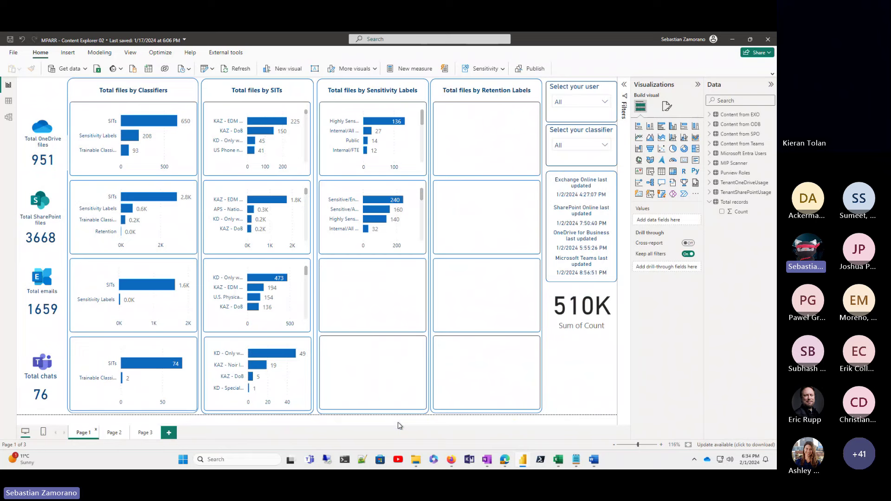
{"action": "left_click", "coordinate": [113, 434]}
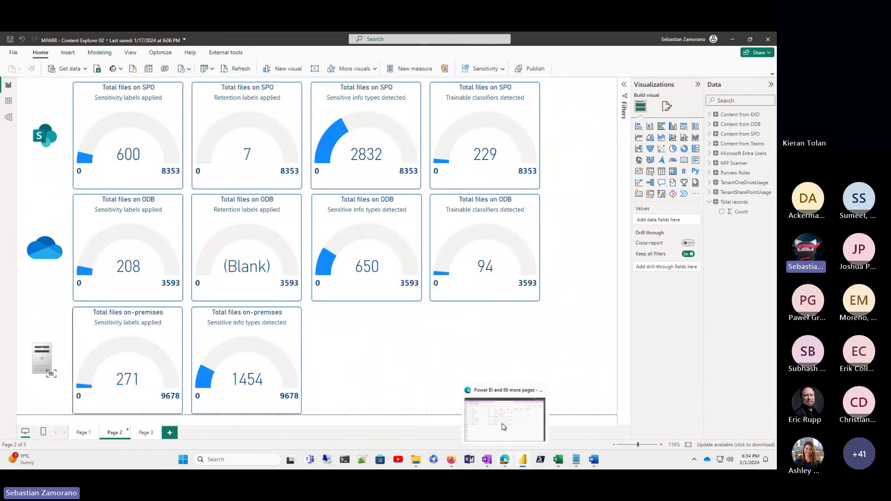
Switch to Content explorer in Microsoft Purview, collapse the sensitive info types and check the locations of the Confidential/Entire organization label
{"action": "left_click", "coordinate": [504, 426]}
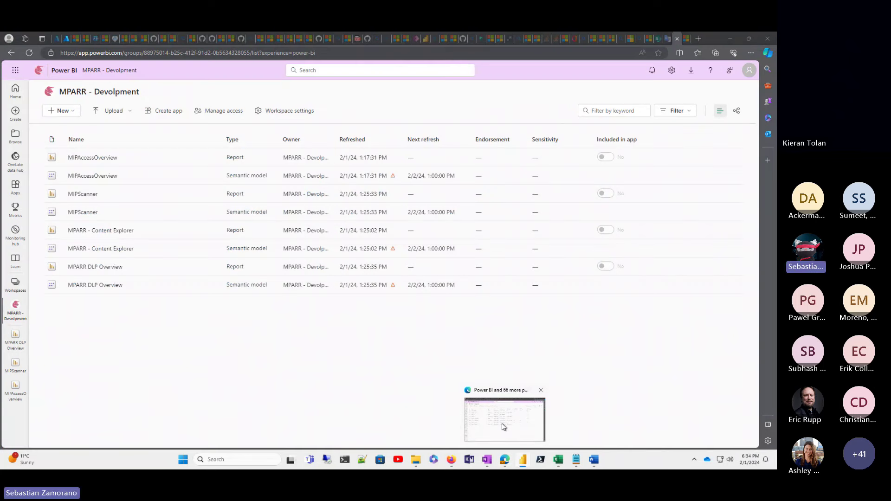
{"action": "left_click", "coordinate": [113, 39]}
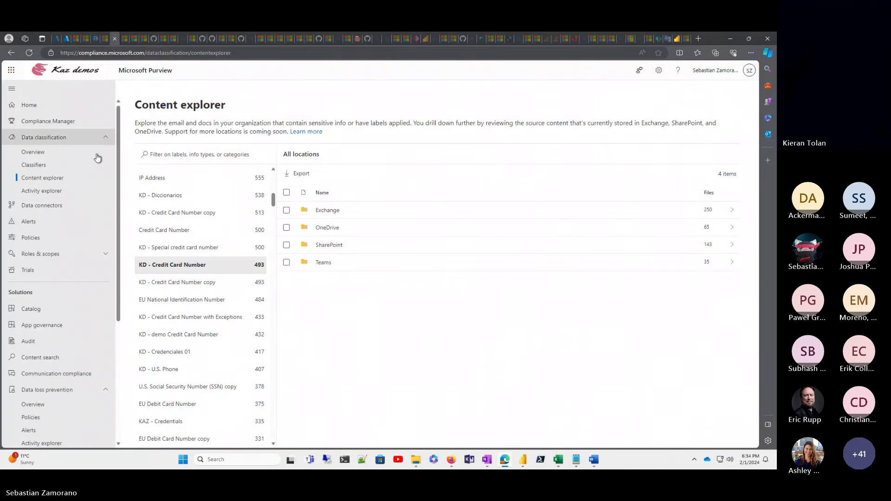
{"action": "scroll", "coordinate": [194, 258], "scroll_direction": "up", "scroll_amount": 8}
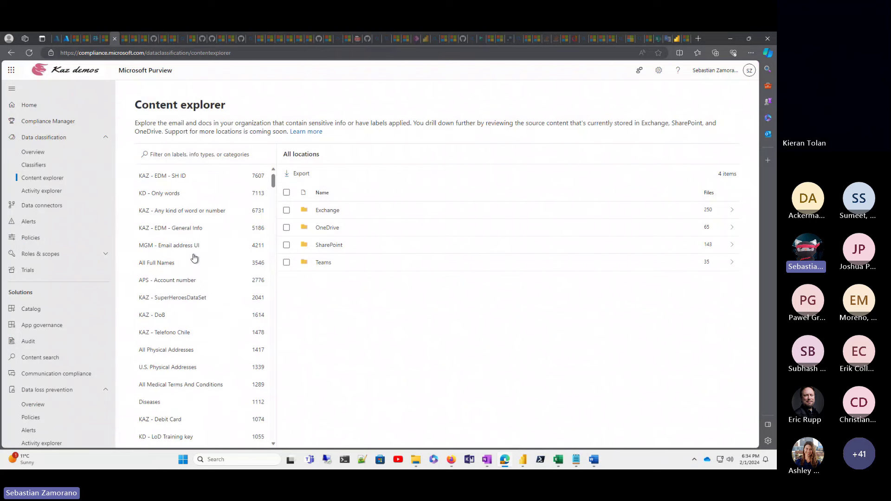
{"action": "scroll", "coordinate": [194, 257], "scroll_direction": "up", "scroll_amount": 1}
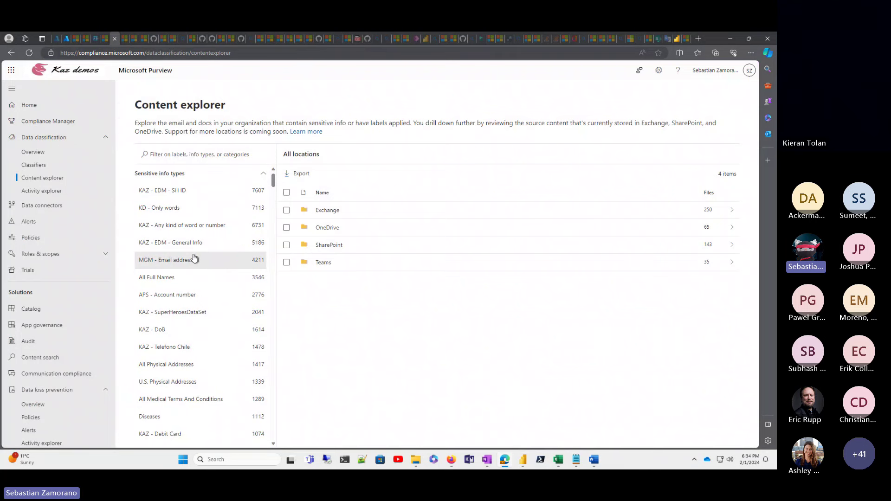
{"action": "left_click", "coordinate": [263, 175]}
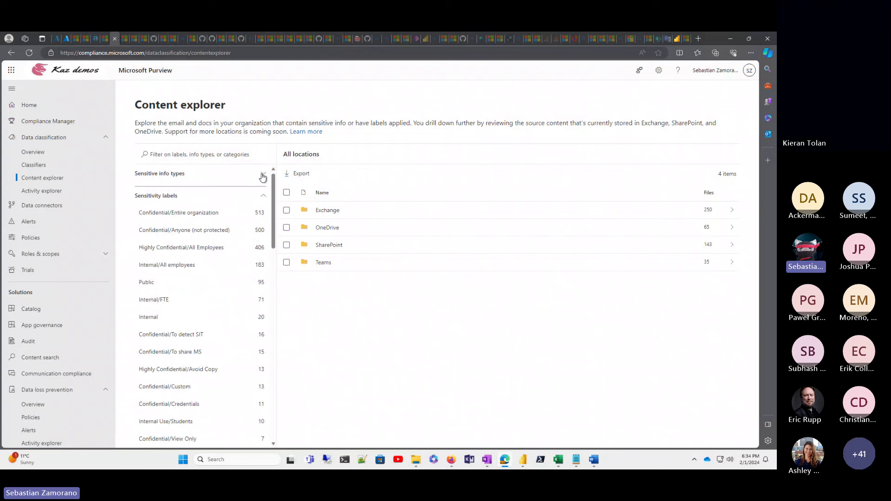
{"action": "left_click", "coordinate": [219, 215]}
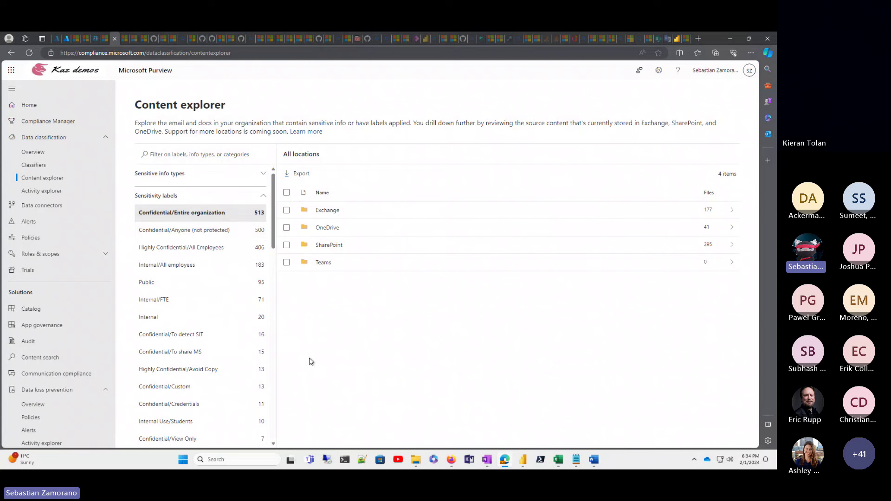
Return to the MPARR - Content Explorer 02 report and filter Page 1 by the Sensitivity Labels classifier of the OneDrive files
{"action": "mouse_move", "coordinate": [523, 463]}
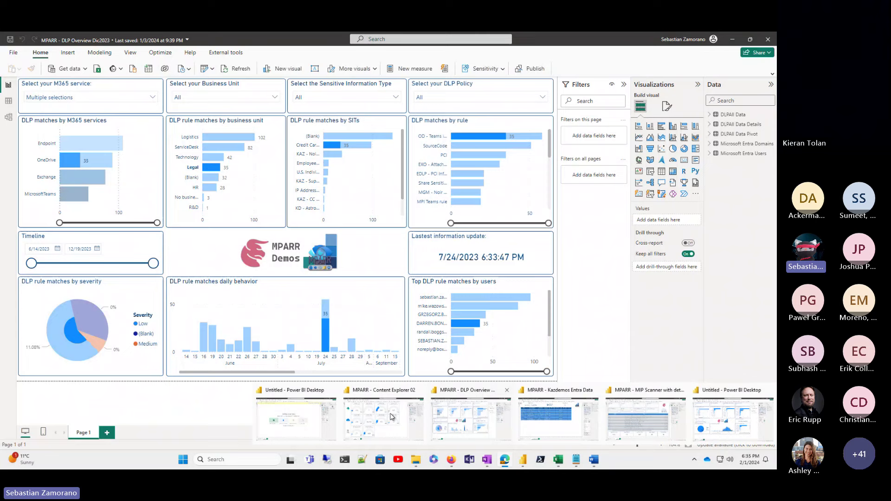
{"action": "left_click", "coordinate": [391, 416]}
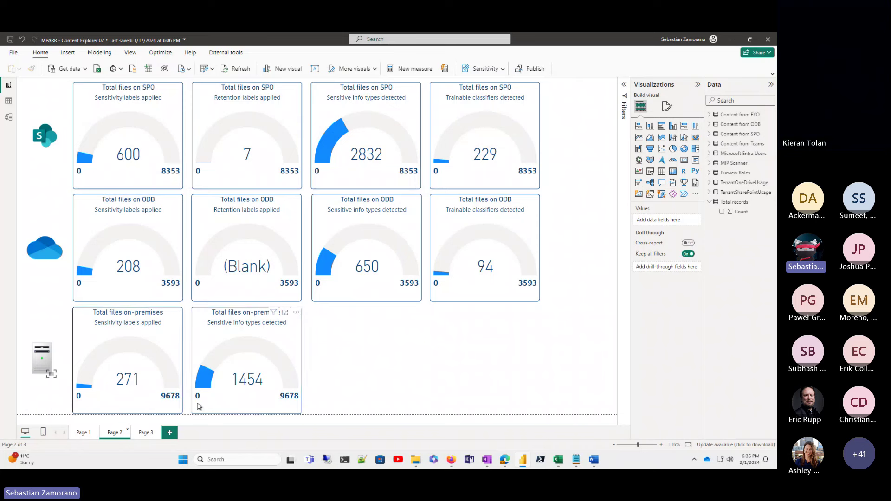
{"action": "left_click", "coordinate": [82, 435]}
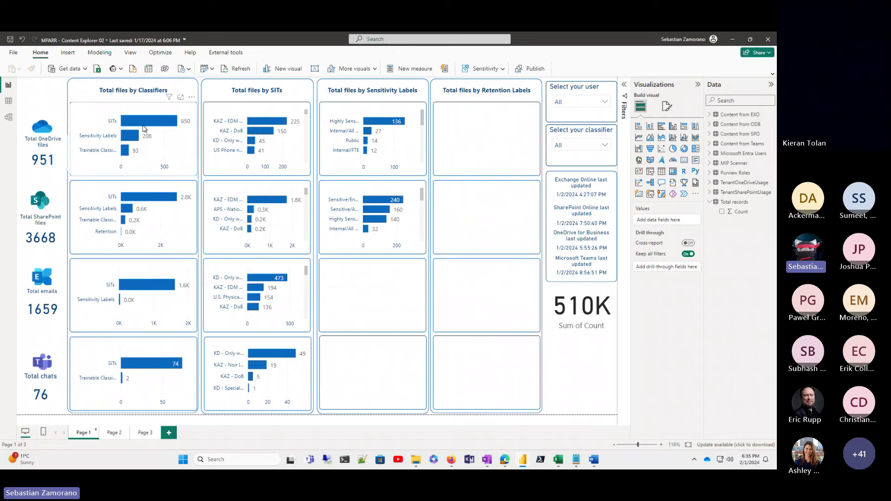
{"action": "mouse_move", "coordinate": [132, 141]}
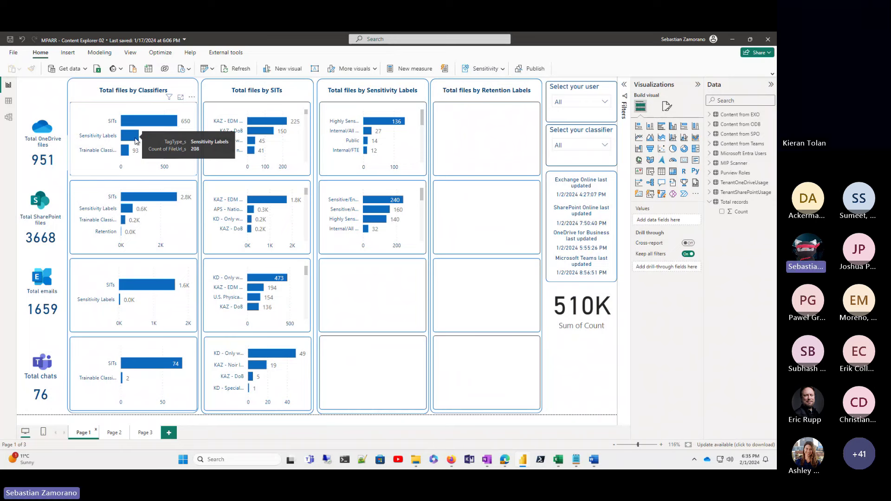
{"action": "left_click", "coordinate": [132, 139]}
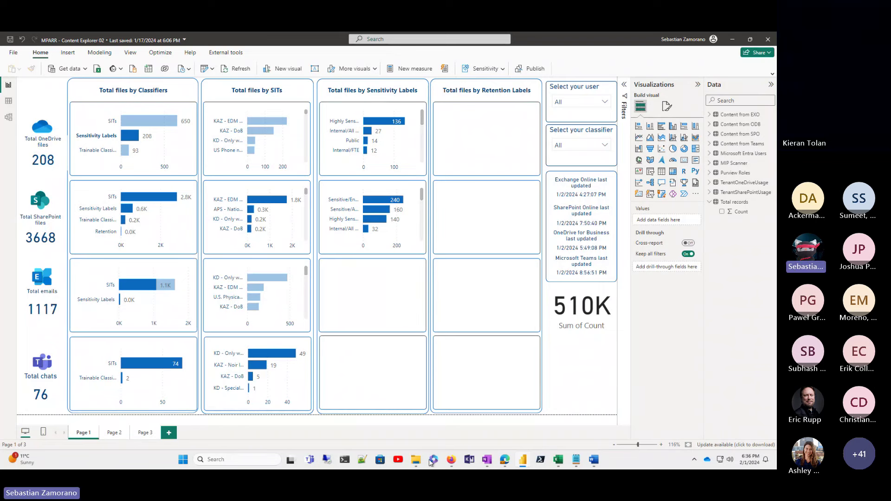
Switch to the MPARR - Devolpment workspace in the Power BI service and open the MIPAccessOverview report
{"action": "mouse_move", "coordinate": [510, 462]}
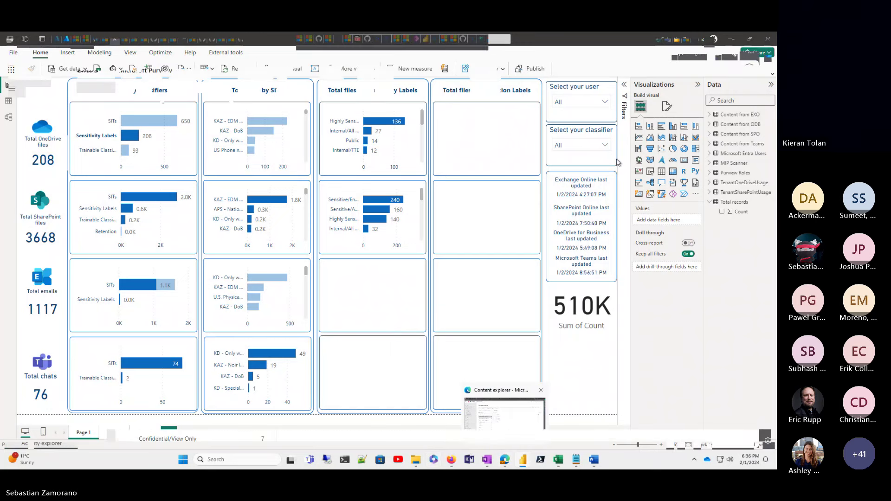
{"action": "left_click", "coordinate": [510, 431]}
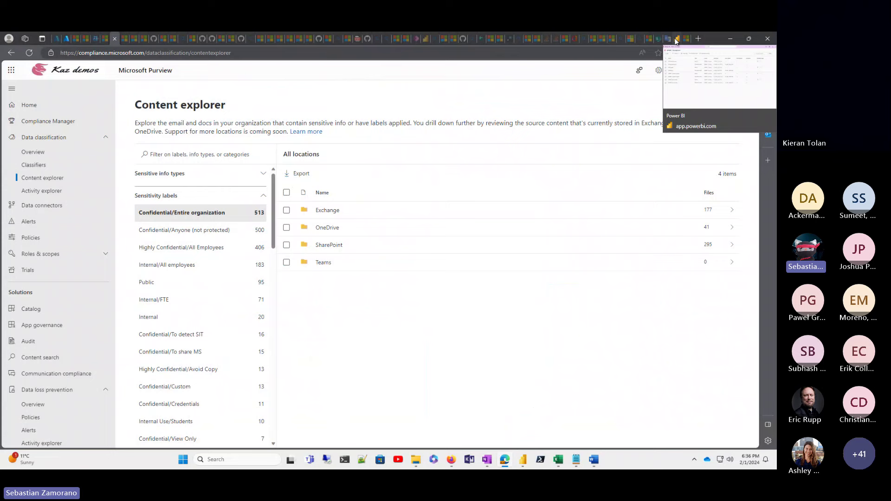
{"action": "left_click", "coordinate": [676, 39]}
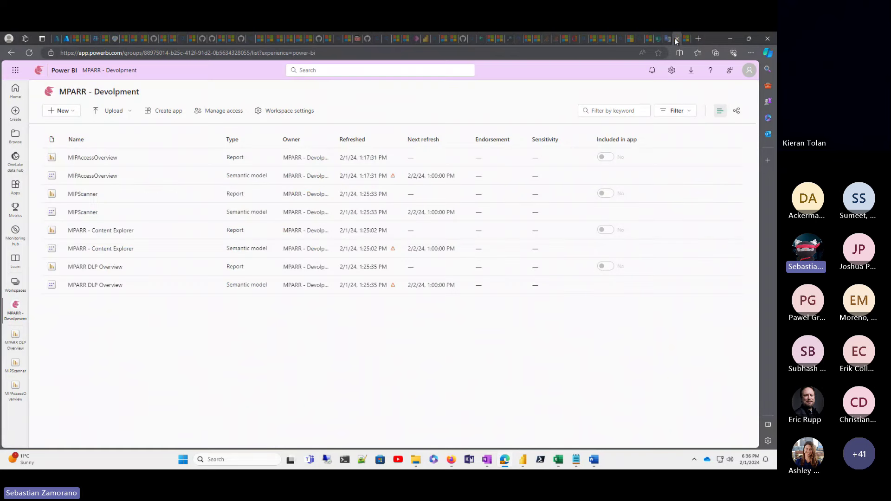
{"action": "left_click", "coordinate": [82, 159]}
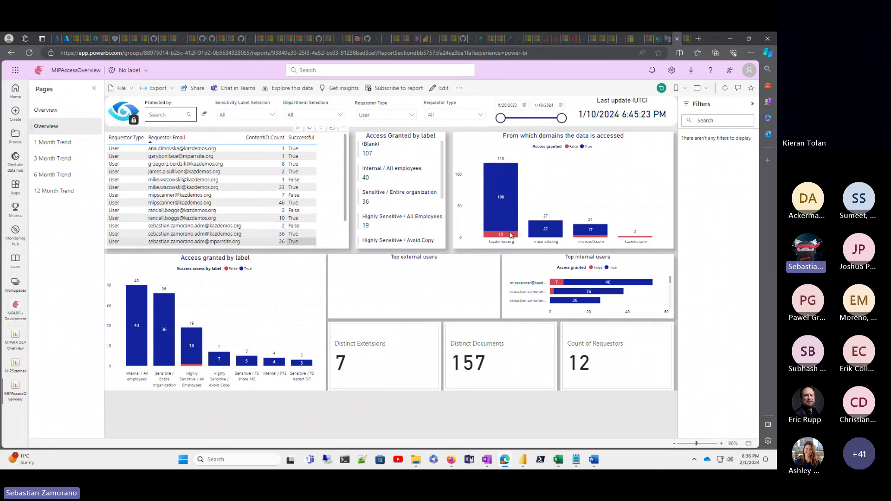
Drill through the successful accesses from the kazdemos.org domain to Detailed information and examine the list of protected files
{"action": "mouse_move", "coordinate": [512, 222]}
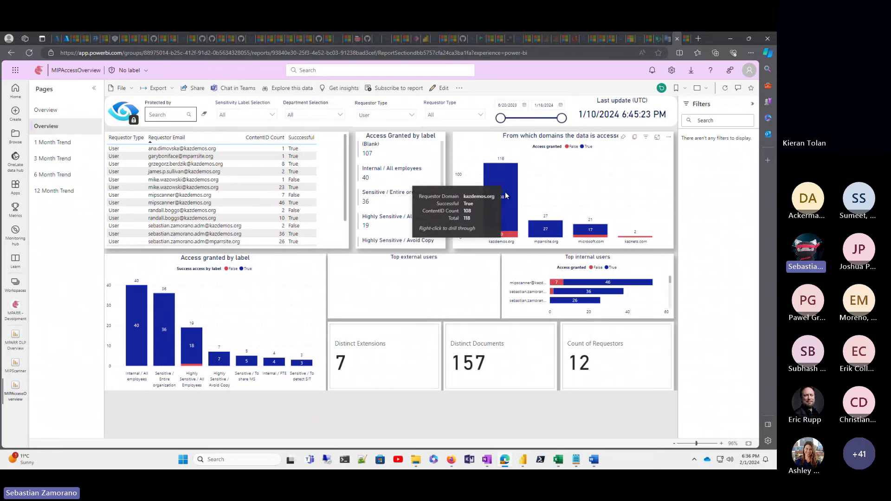
{"action": "right_click", "coordinate": [505, 195]}
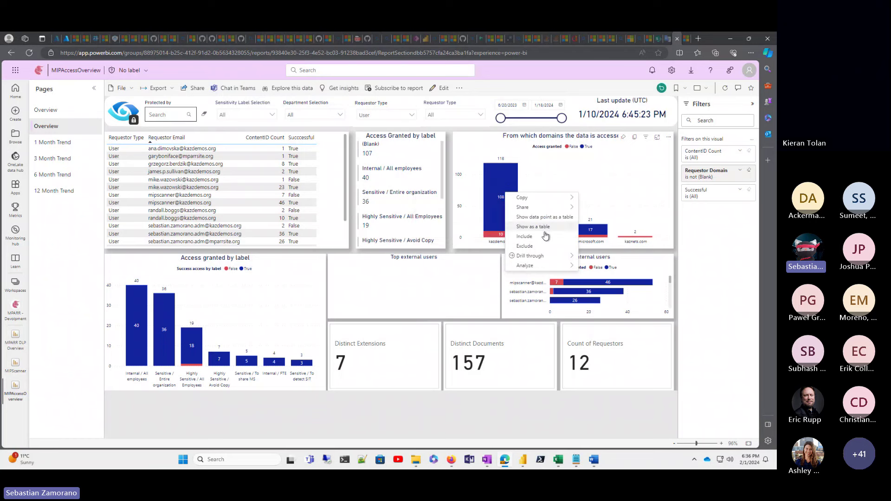
{"action": "mouse_move", "coordinate": [541, 256]}
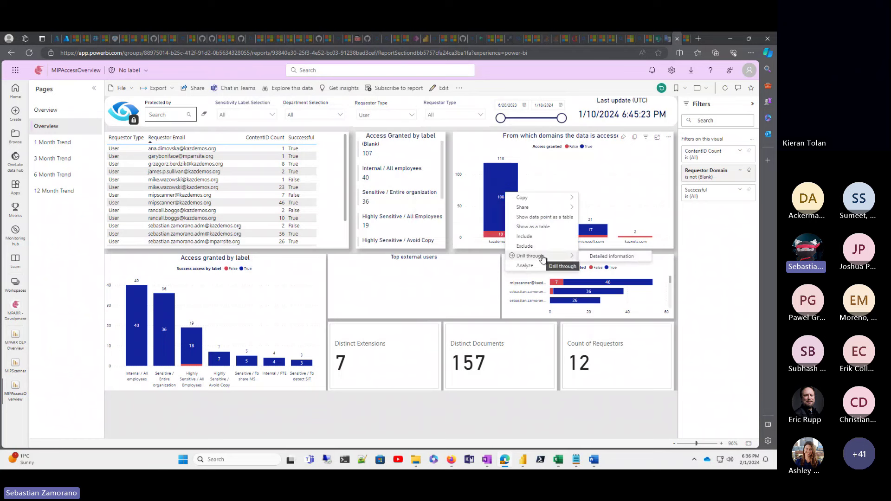
{"action": "left_click", "coordinate": [599, 259]}
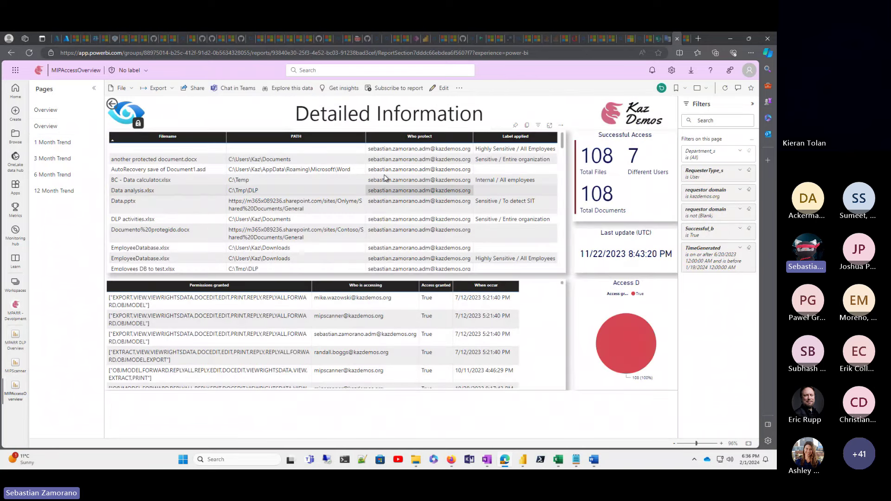
{"action": "scroll", "coordinate": [382, 177], "scroll_direction": "down", "scroll_amount": 1}
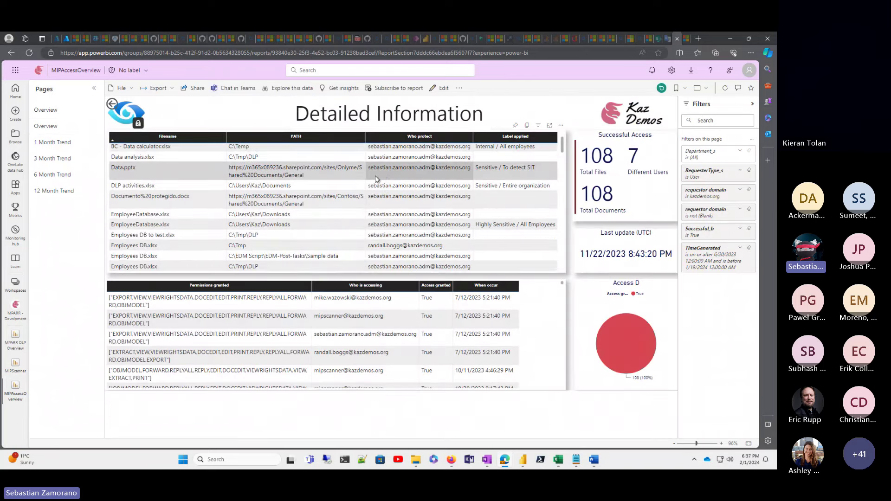
{"action": "scroll", "coordinate": [215, 172], "scroll_direction": "down", "scroll_amount": 1}
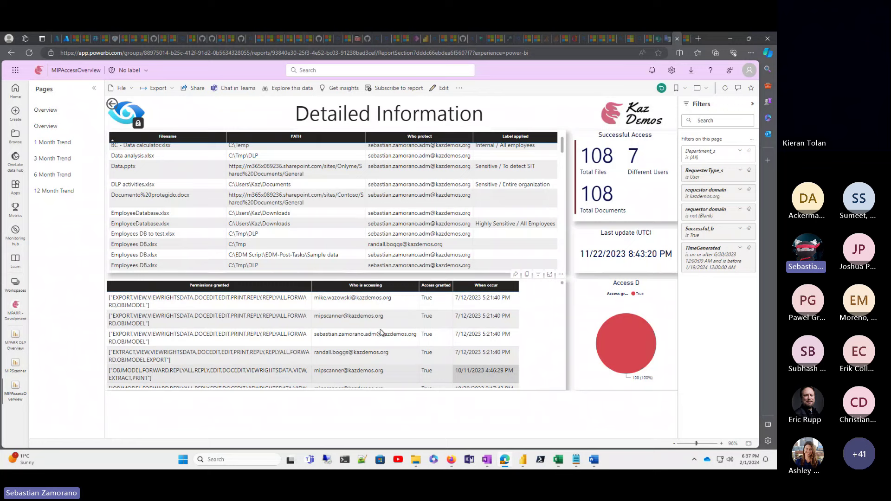
View the daily access behavior on the 1 Month Trend and 3 Month Trend pages
{"action": "left_click", "coordinate": [58, 144]}
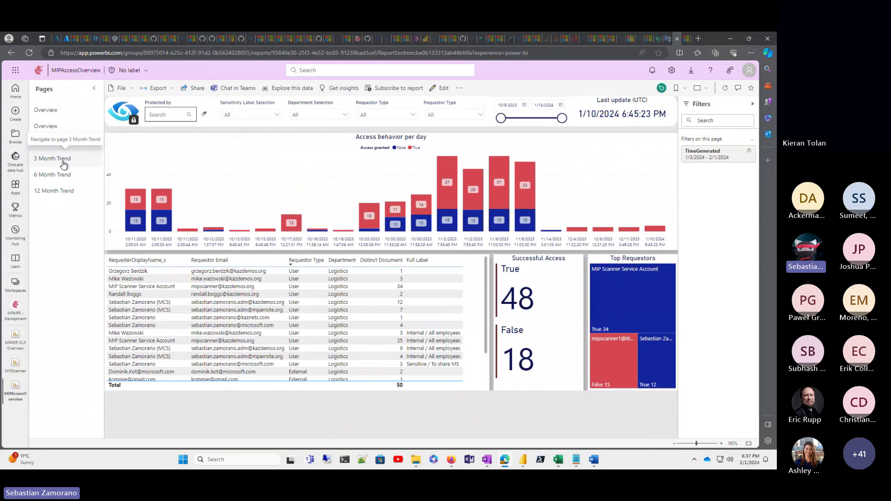
{"action": "left_click", "coordinate": [63, 162]}
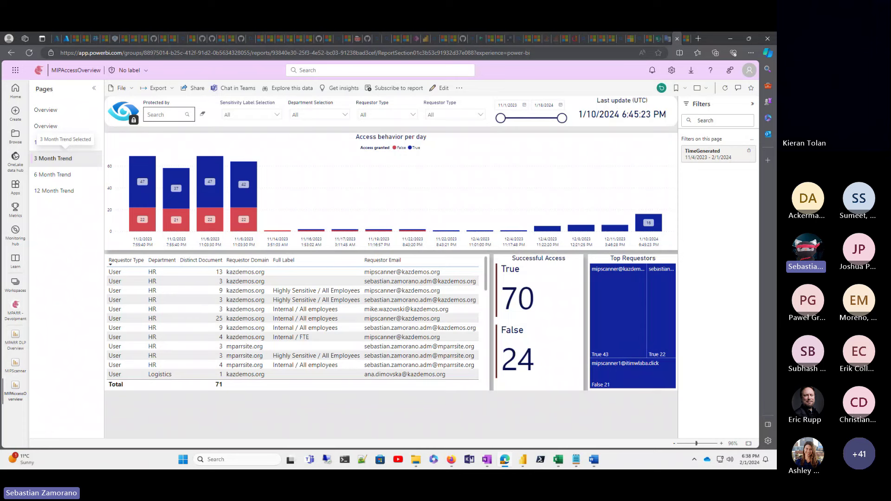
Open the MPARR - Content Explorer report from the workspace and view its Overview, OneDrive Breakdown and On-Premise Breakdown pages
{"action": "left_click", "coordinate": [9, 304]}
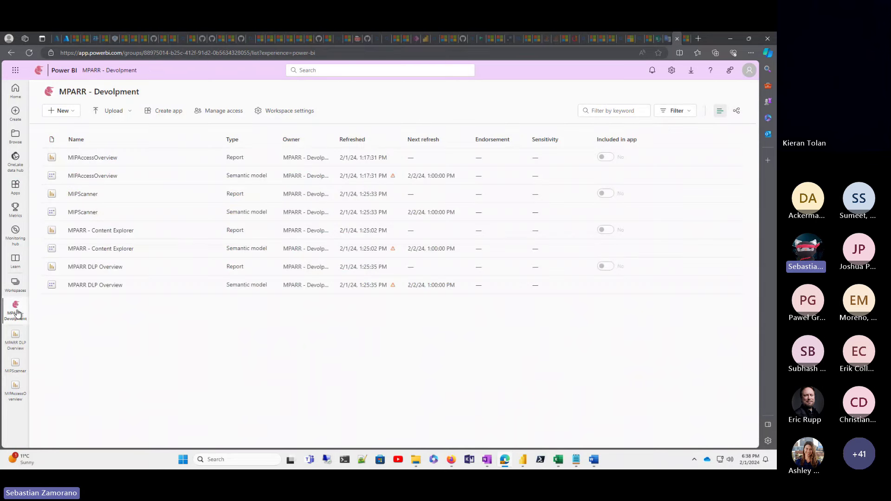
{"action": "left_click", "coordinate": [114, 232]}
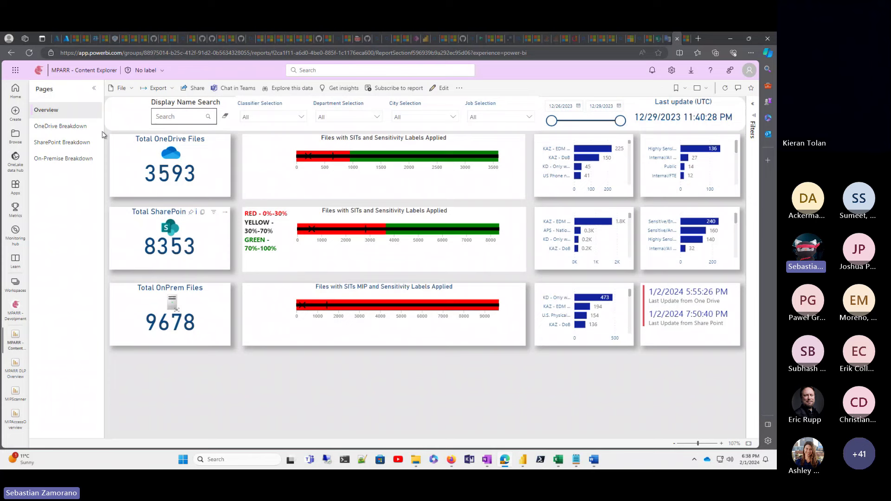
{"action": "left_click", "coordinate": [70, 126]}
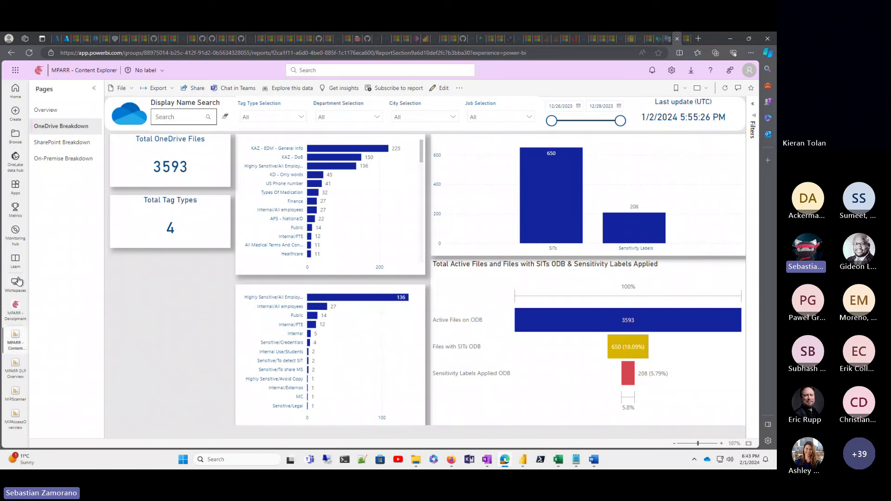
{"action": "left_click", "coordinate": [48, 110]}
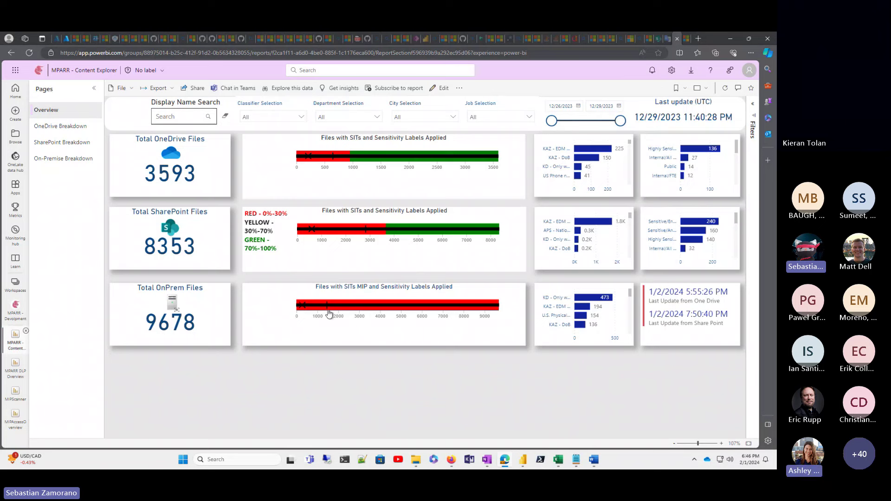
{"action": "left_click", "coordinate": [67, 160]}
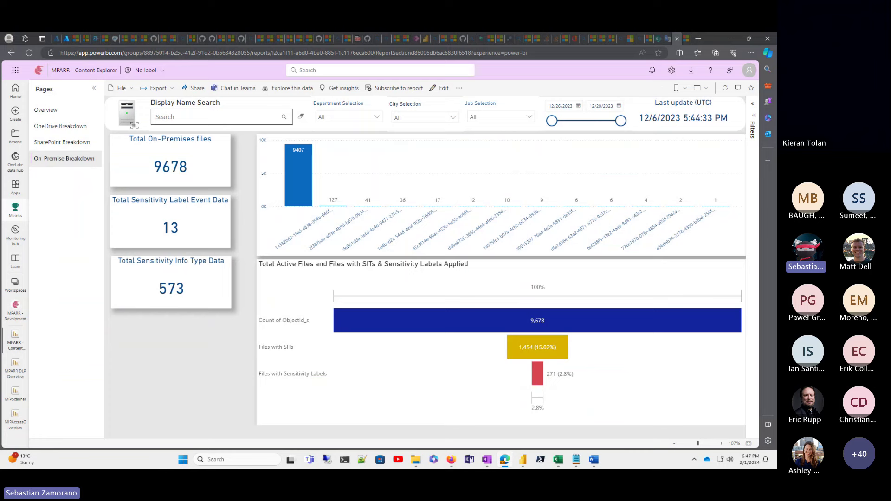
Switch to the Excel workbook listing the MPARR operations collected by table name and look through its AuditGeneral_CL operations
{"action": "key", "text": "alt+Tab"}
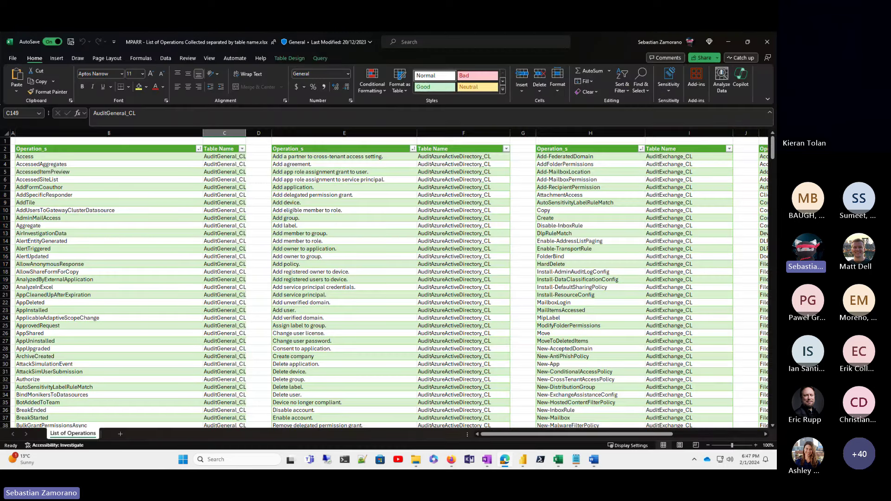
{"action": "left_click", "coordinate": [185, 326]}
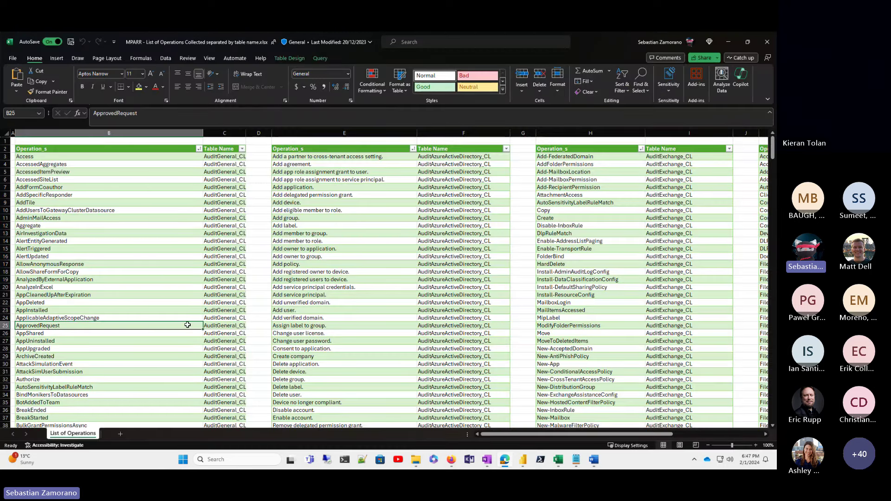
{"action": "scroll", "coordinate": [188, 325], "scroll_direction": "down", "scroll_amount": 1}
{"action": "scroll", "coordinate": [185, 322], "scroll_direction": "down", "scroll_amount": 1}
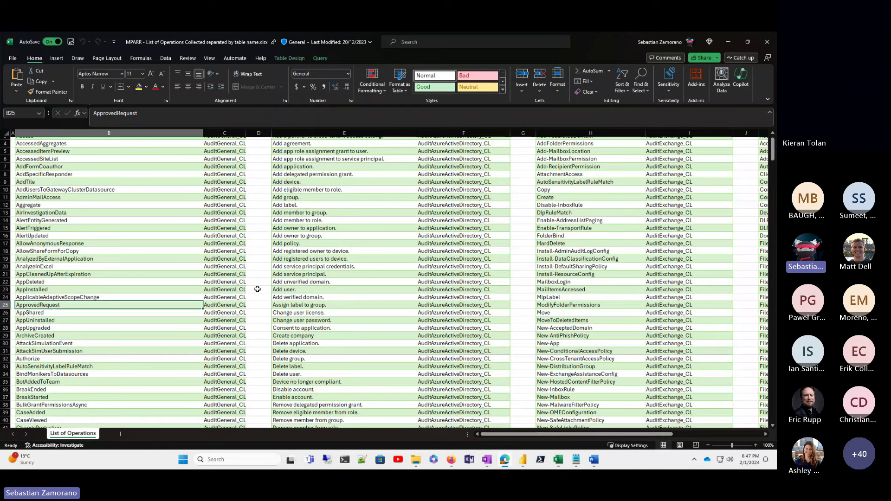
Switch to Firefox and open the Office 365 Management Activity API schema article from Microsoft Learn in a new tab
{"action": "mouse_move", "coordinate": [451, 459]}
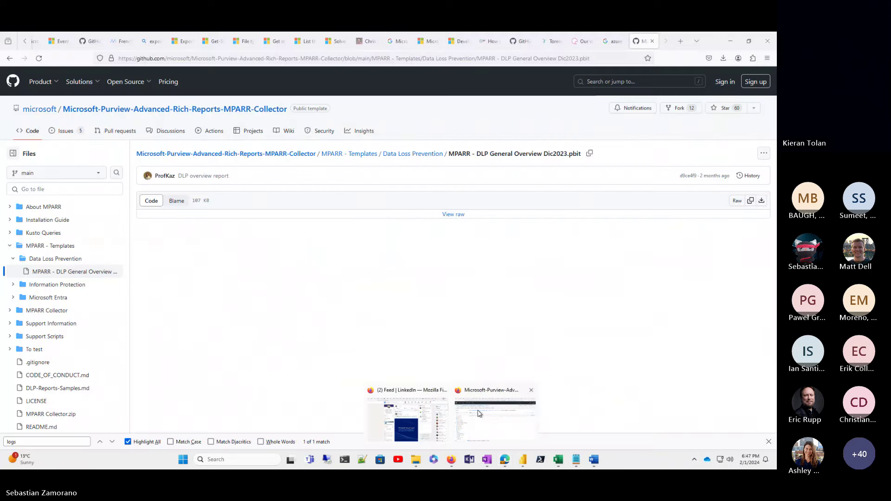
{"action": "left_click", "coordinate": [479, 412]}
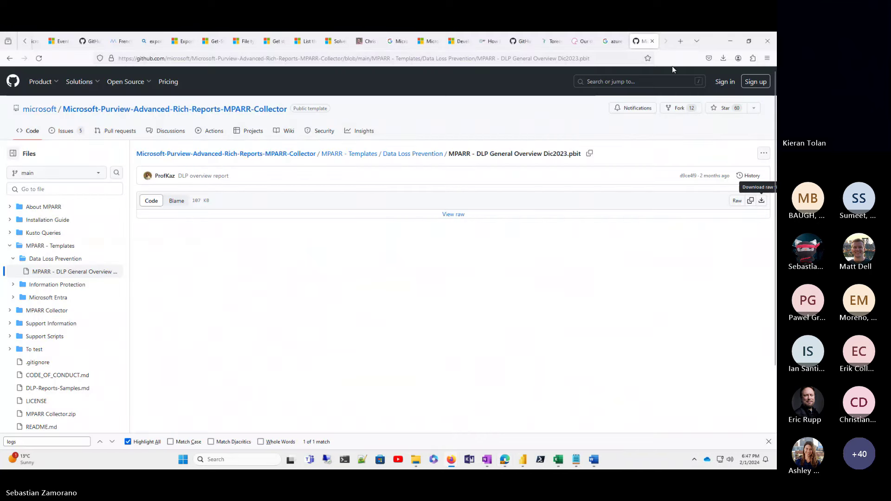
{"action": "left_click", "coordinate": [686, 43]}
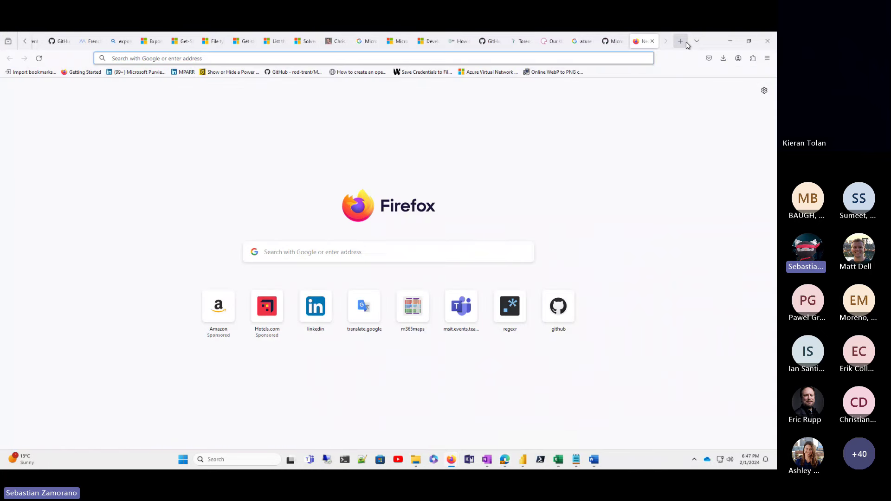
{"action": "type", "text": "o"}
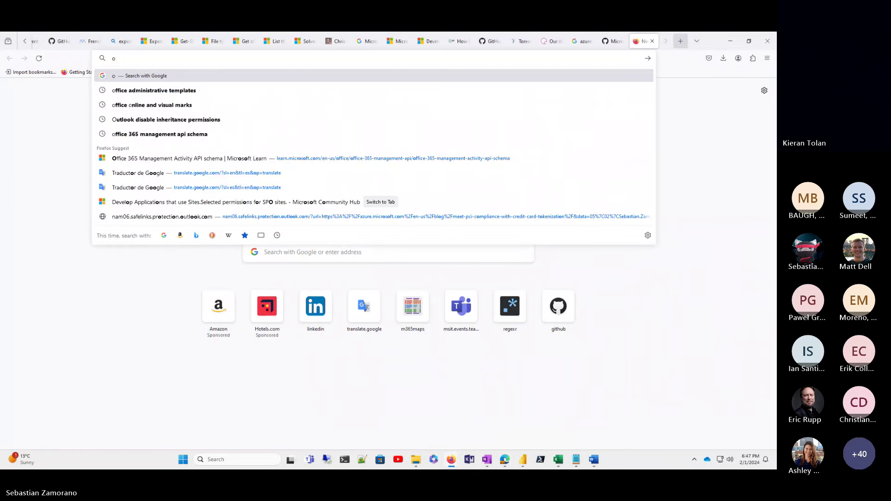
{"action": "type", "text": "ffi"}
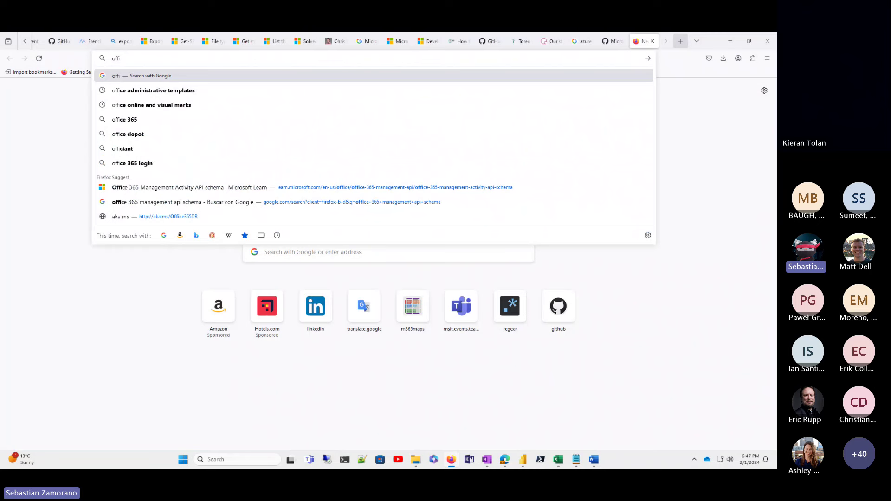
{"action": "left_click", "coordinate": [228, 192]}
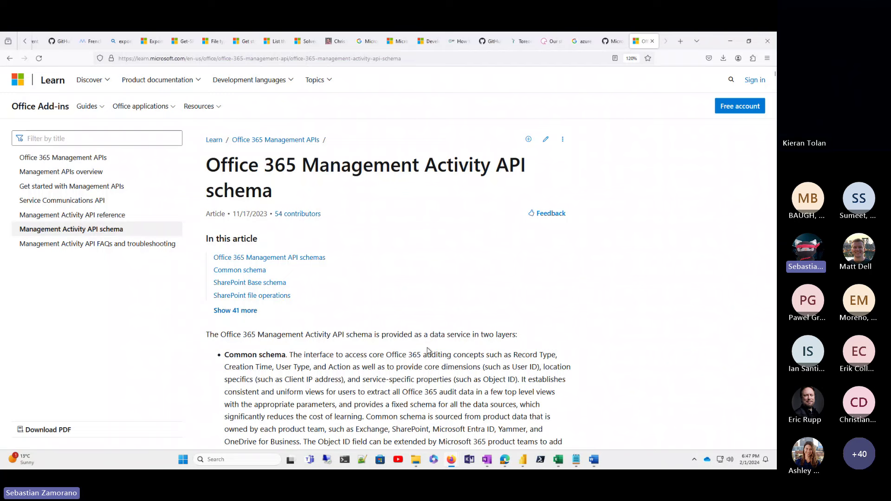
Examine the table of Office 365 Management API schemas and their descriptions, from the Common schema through the Compliance connector schema
{"action": "scroll", "coordinate": [427, 351], "scroll_direction": "down", "scroll_amount": 10}
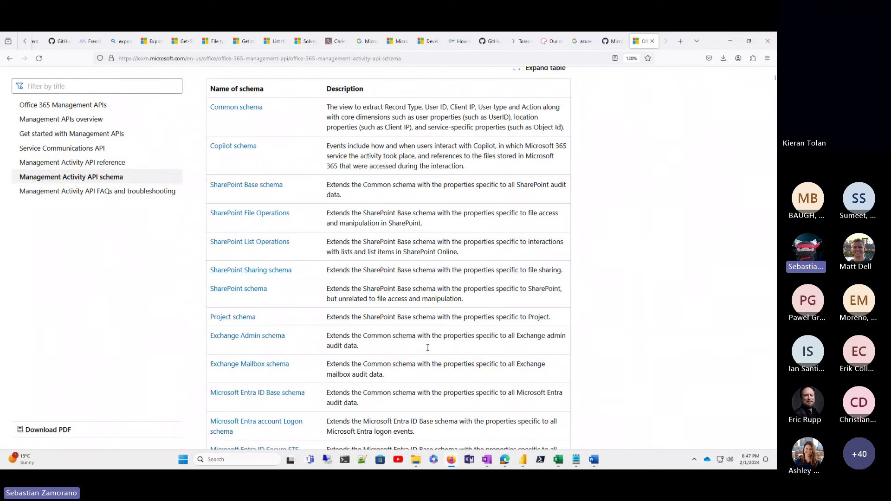
{"action": "scroll", "coordinate": [428, 347], "scroll_direction": "down", "scroll_amount": 1}
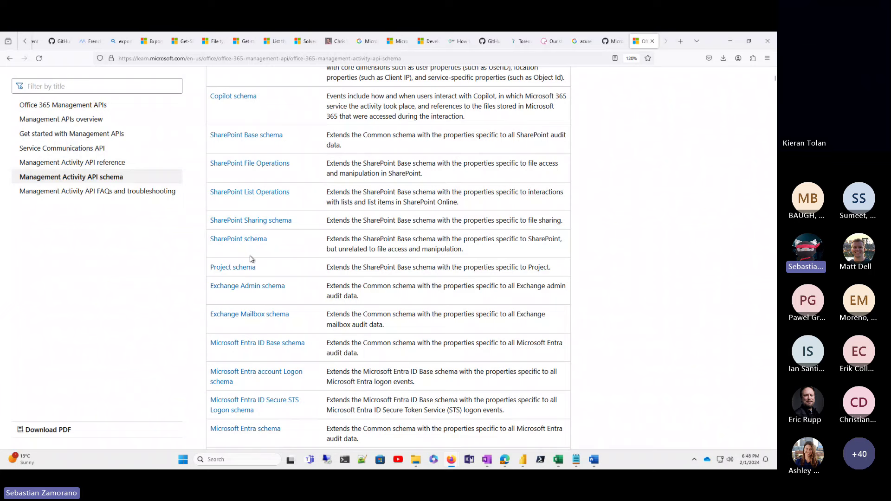
{"action": "scroll", "coordinate": [318, 258], "scroll_direction": "down", "scroll_amount": 1}
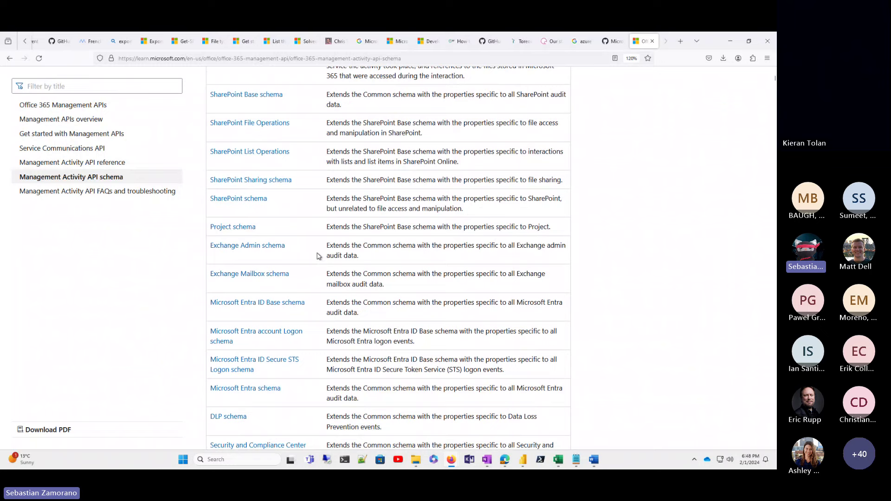
{"action": "scroll", "coordinate": [318, 256], "scroll_direction": "down", "scroll_amount": 3}
{"action": "scroll", "coordinate": [318, 256], "scroll_direction": "down", "scroll_amount": 2}
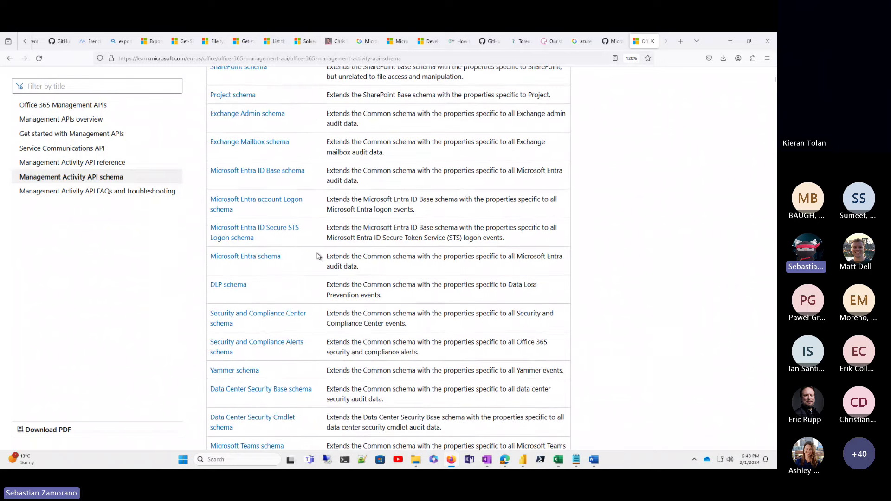
{"action": "scroll", "coordinate": [318, 256], "scroll_direction": "down", "scroll_amount": 1}
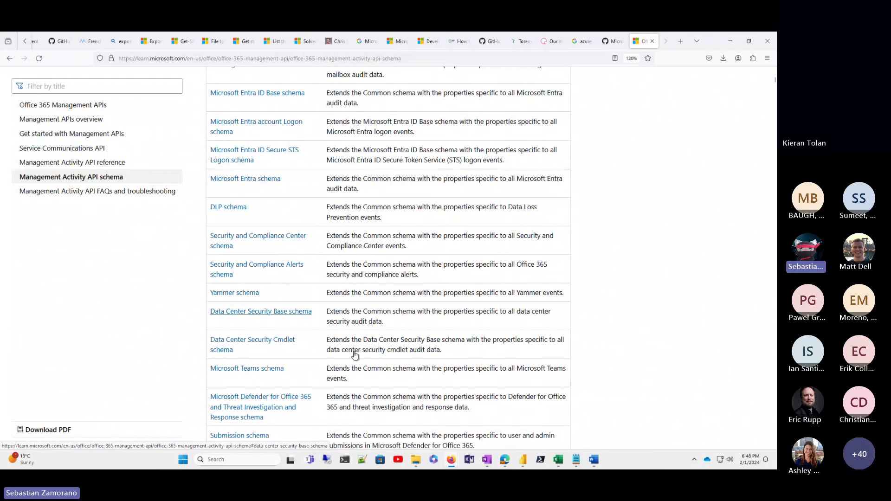
{"action": "scroll", "coordinate": [355, 355], "scroll_direction": "down", "scroll_amount": 2}
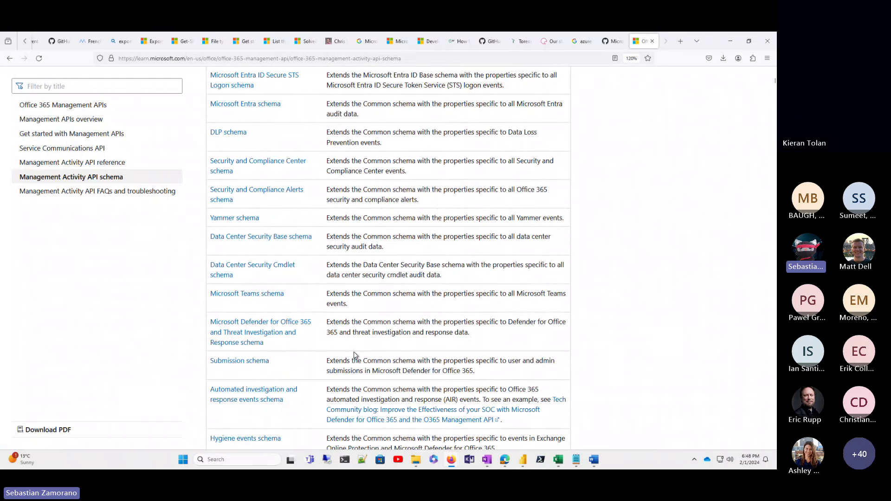
{"action": "scroll", "coordinate": [354, 355], "scroll_direction": "down", "scroll_amount": 5}
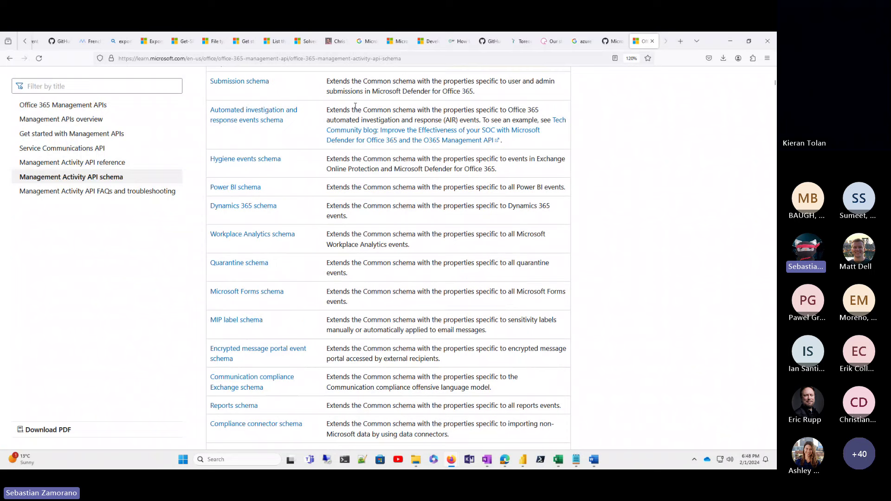
Open the Management Activity API reference article and view the list of supported content types
{"action": "left_click", "coordinate": [100, 164]}
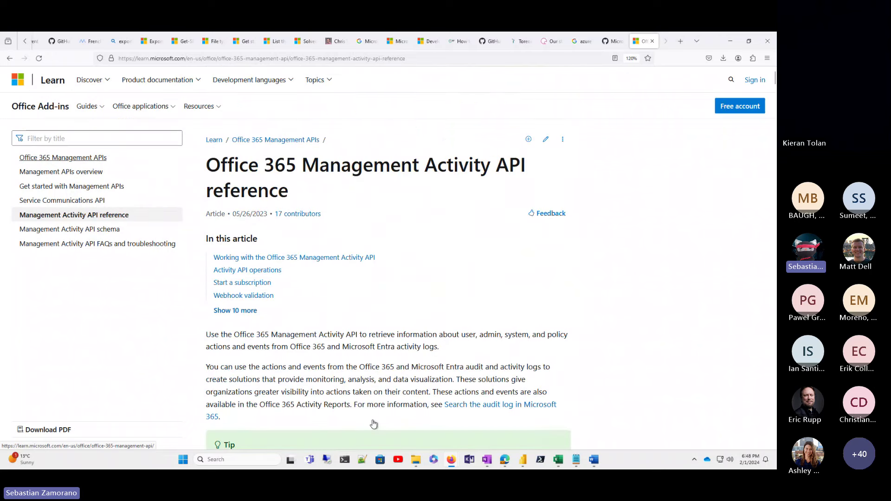
{"action": "scroll", "coordinate": [374, 421], "scroll_direction": "down", "scroll_amount": 5}
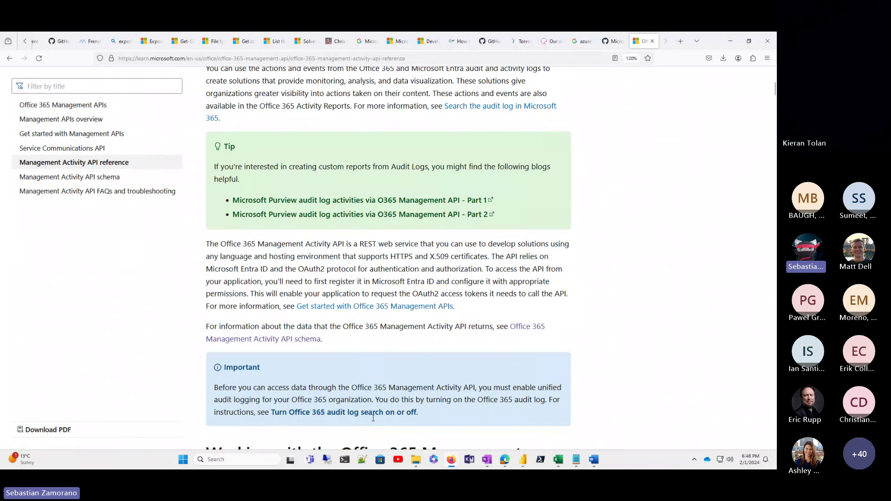
{"action": "scroll", "coordinate": [373, 419], "scroll_direction": "down", "scroll_amount": 3}
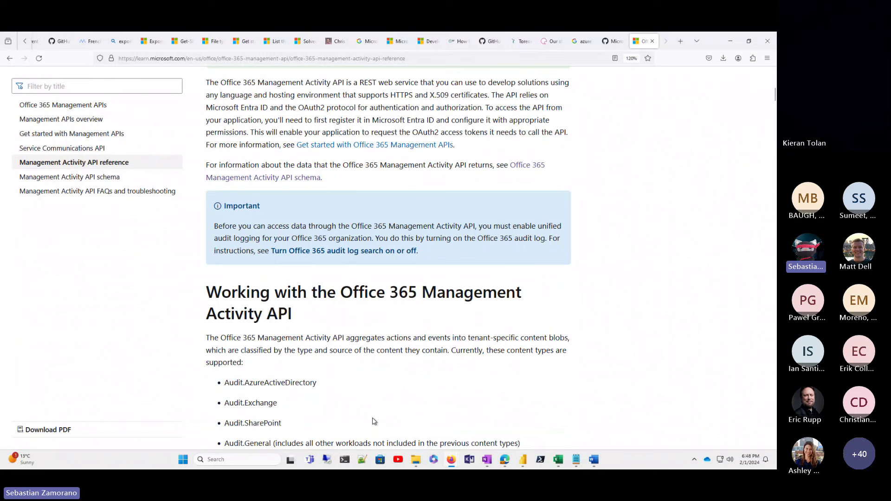
{"action": "scroll", "coordinate": [374, 421], "scroll_direction": "down", "scroll_amount": 1}
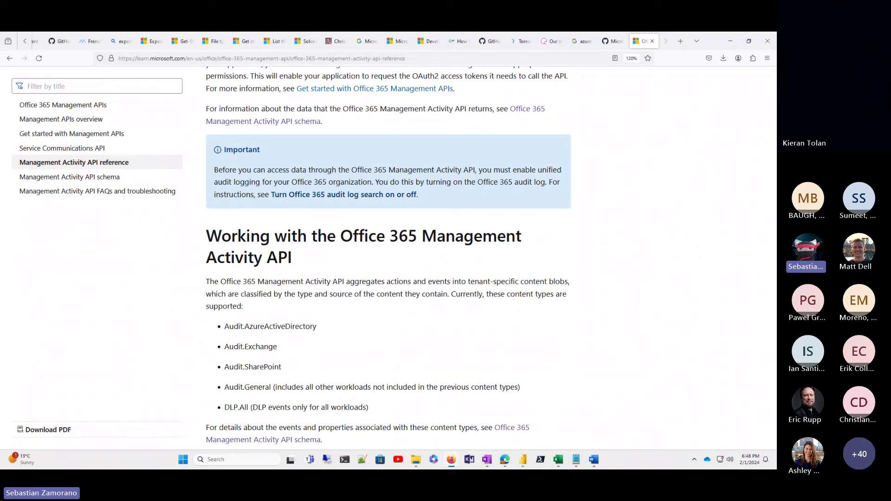
Switch back to the Excel list of MPARR operations and examine the AuditAzureActiveDirectory_CL operations
{"action": "key", "text": "alt+Tab"}
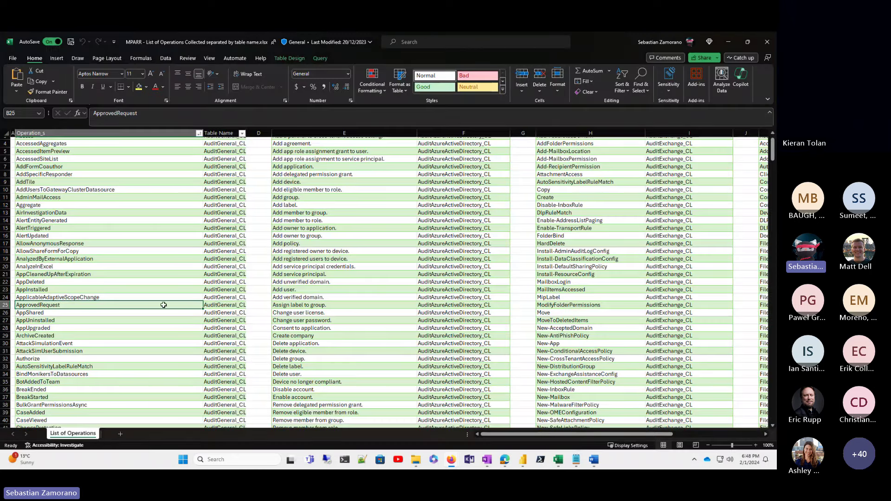
{"action": "left_click", "coordinate": [335, 259]}
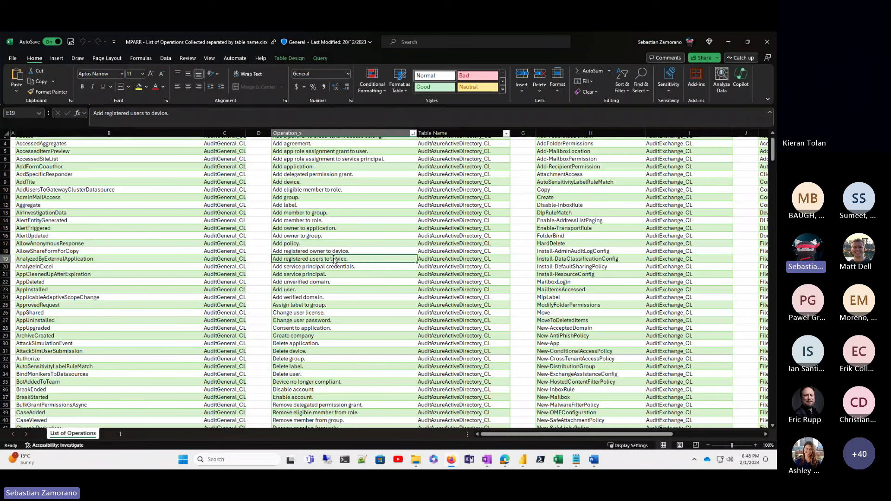
{"action": "scroll", "coordinate": [323, 304], "scroll_direction": "down", "scroll_amount": 1}
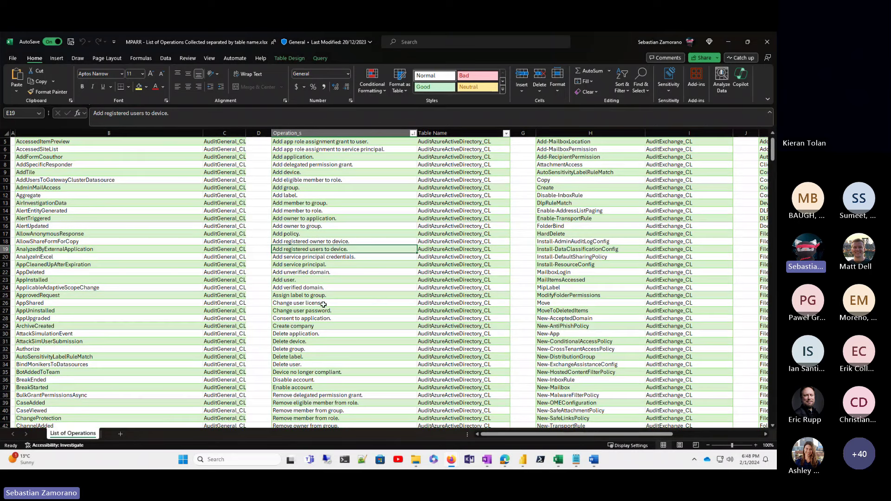
{"action": "scroll", "coordinate": [323, 305], "scroll_direction": "up", "scroll_amount": 1}
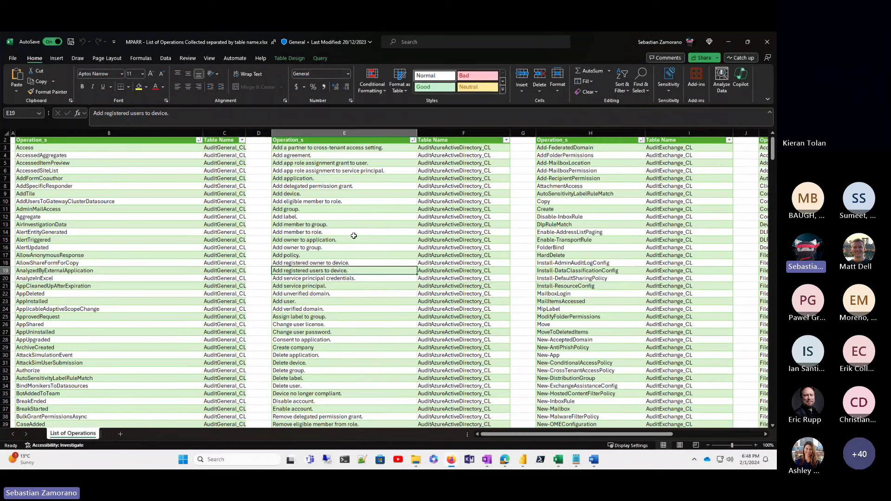
{"action": "scroll", "coordinate": [364, 254], "scroll_direction": "down", "scroll_amount": 2}
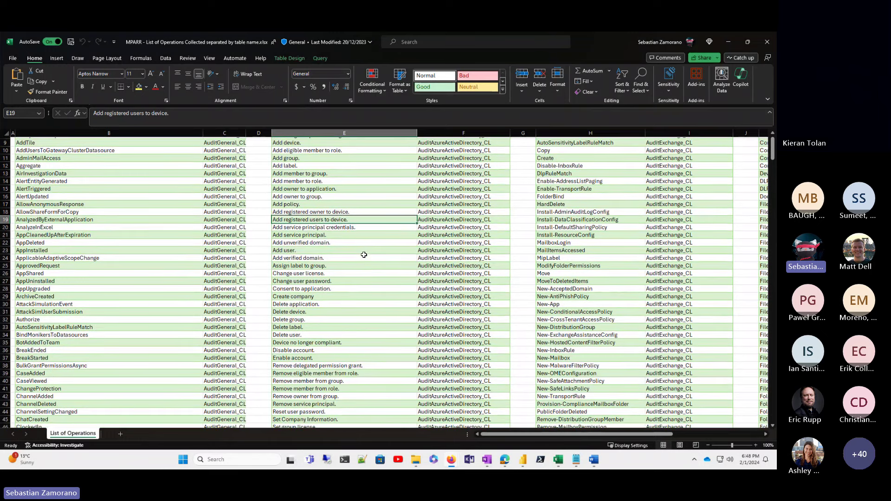
{"action": "scroll", "coordinate": [363, 255], "scroll_direction": "down", "scroll_amount": 3}
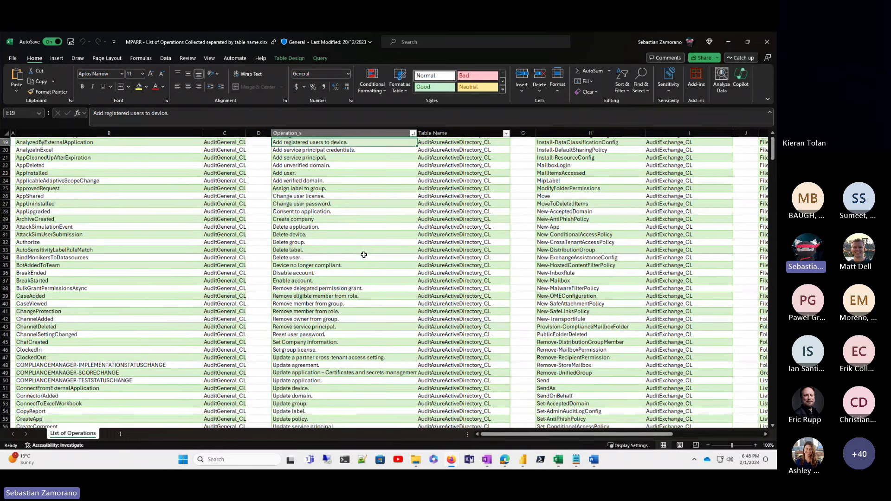
{"action": "scroll", "coordinate": [364, 255], "scroll_direction": "down", "scroll_amount": 1}
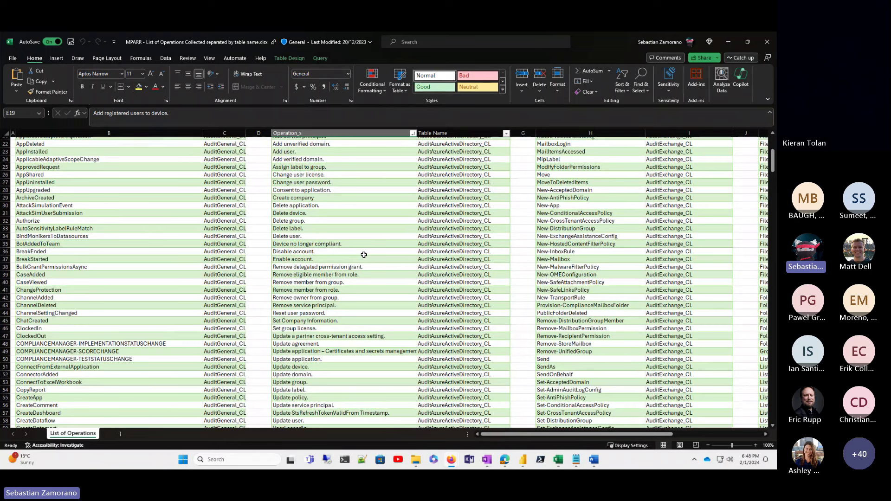
{"action": "scroll", "coordinate": [77, 347], "scroll_direction": "down", "scroll_amount": 1}
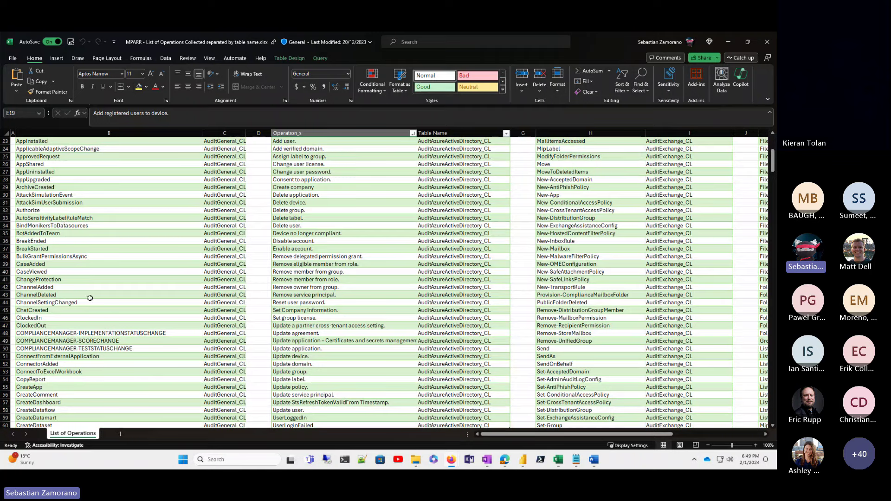
Examine the AuditGeneral_CL operations down to the Stream entries in the List of Operations sheet
{"action": "scroll", "coordinate": [90, 298], "scroll_direction": "down", "scroll_amount": 20}
{"action": "scroll", "coordinate": [90, 297], "scroll_direction": "down", "scroll_amount": 4}
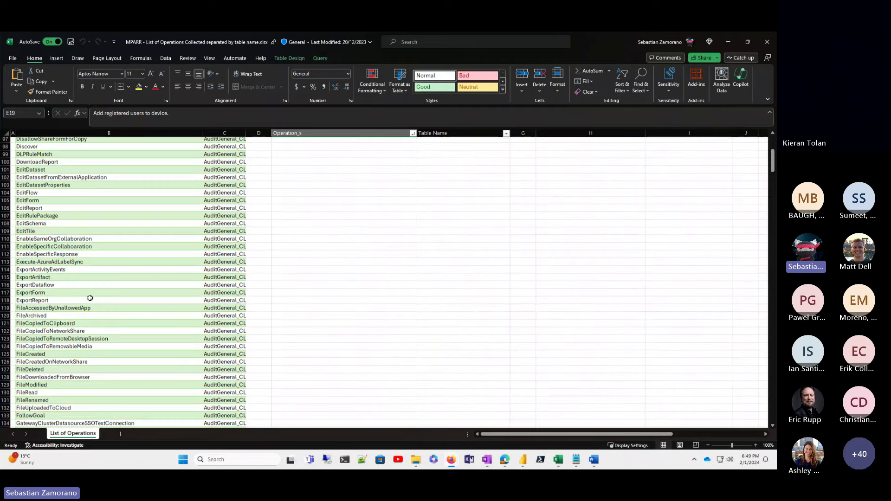
{"action": "scroll", "coordinate": [90, 298], "scroll_direction": "down", "scroll_amount": 20}
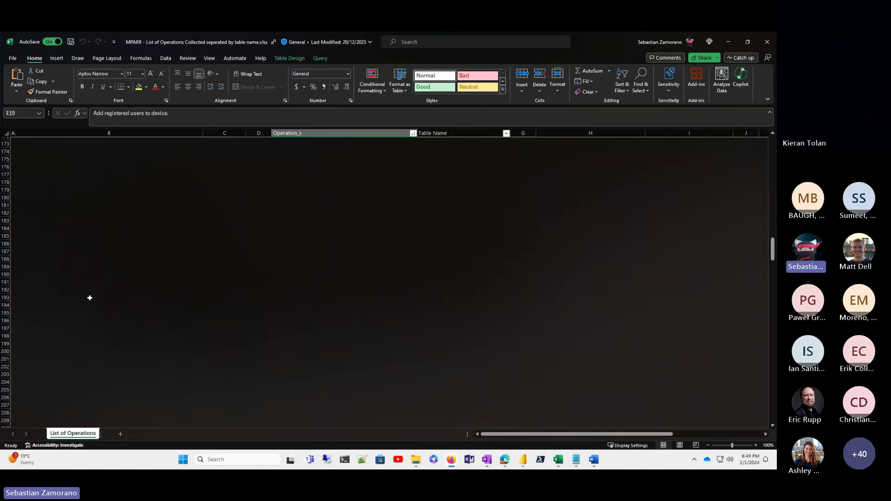
{"action": "scroll", "coordinate": [90, 298], "scroll_direction": "down", "scroll_amount": 5}
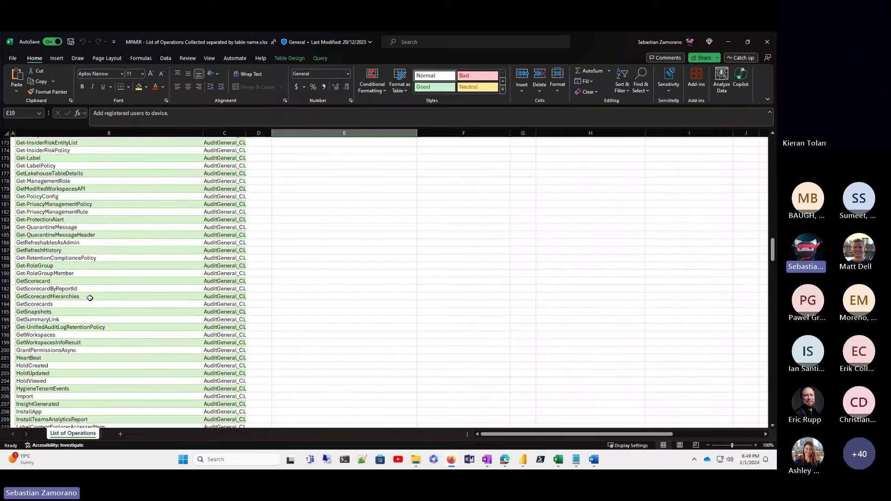
{"action": "scroll", "coordinate": [90, 298], "scroll_direction": "down", "scroll_amount": 9}
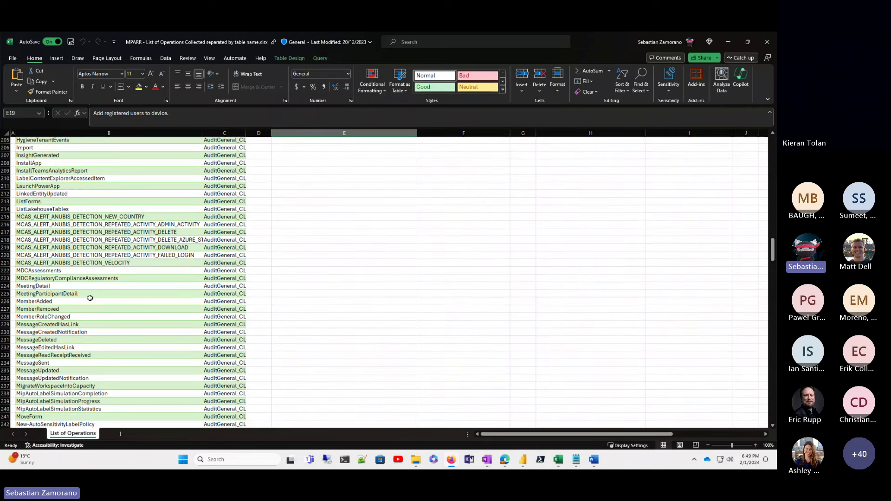
{"action": "scroll", "coordinate": [90, 298], "scroll_direction": "down", "scroll_amount": 8}
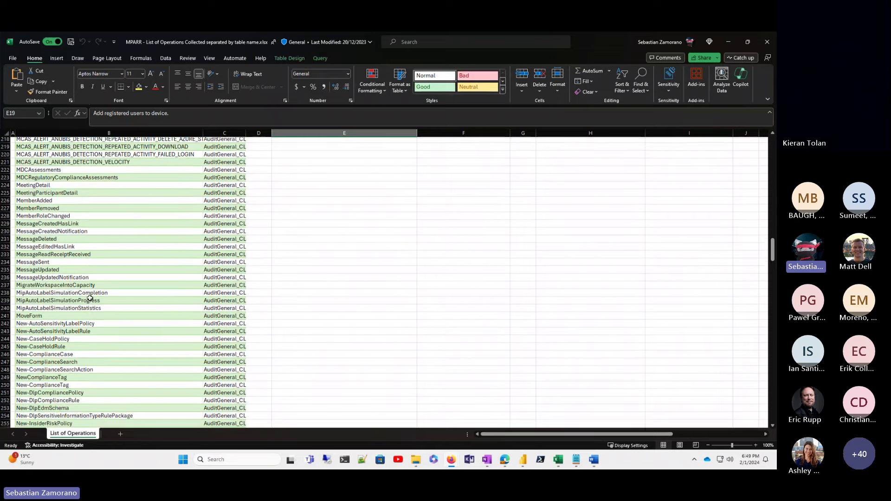
{"action": "scroll", "coordinate": [90, 298], "scroll_direction": "down", "scroll_amount": 15}
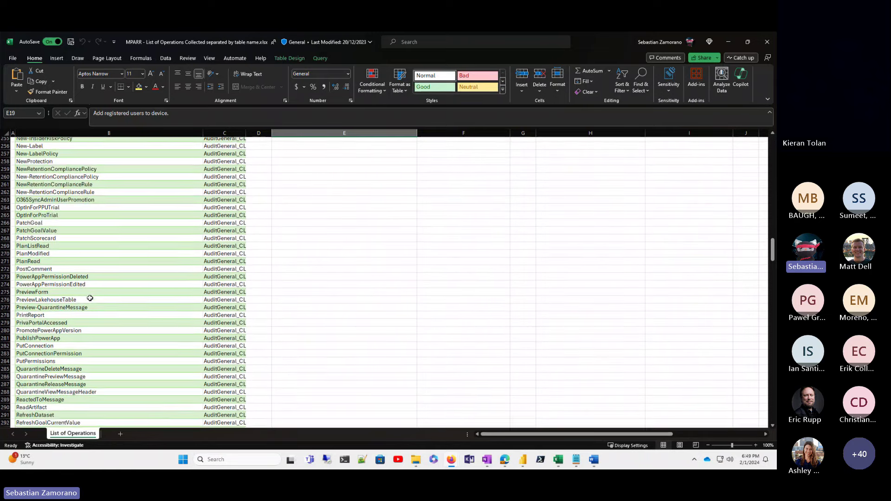
{"action": "scroll", "coordinate": [90, 298], "scroll_direction": "down", "scroll_amount": 3}
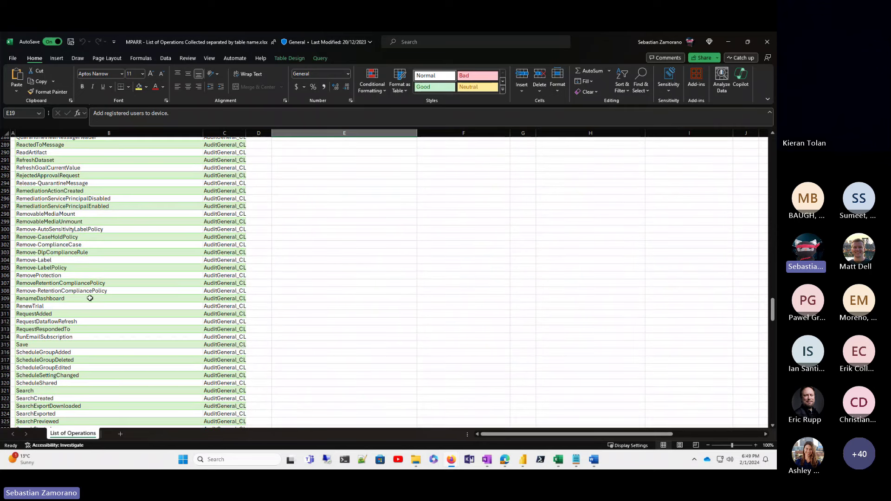
{"action": "scroll", "coordinate": [90, 298], "scroll_direction": "down", "scroll_amount": 12}
{"action": "scroll", "coordinate": [90, 298], "scroll_direction": "down", "scroll_amount": 9}
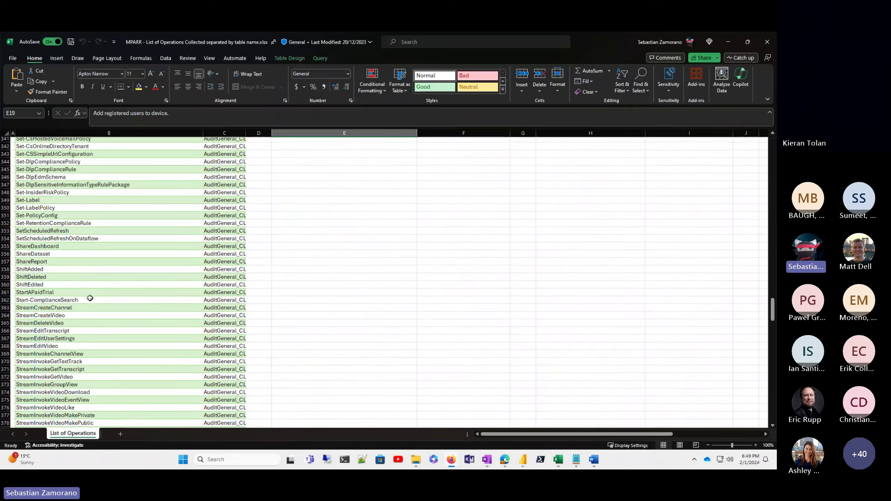
{"action": "scroll", "coordinate": [49, 231], "scroll_direction": "down", "scroll_amount": 1}
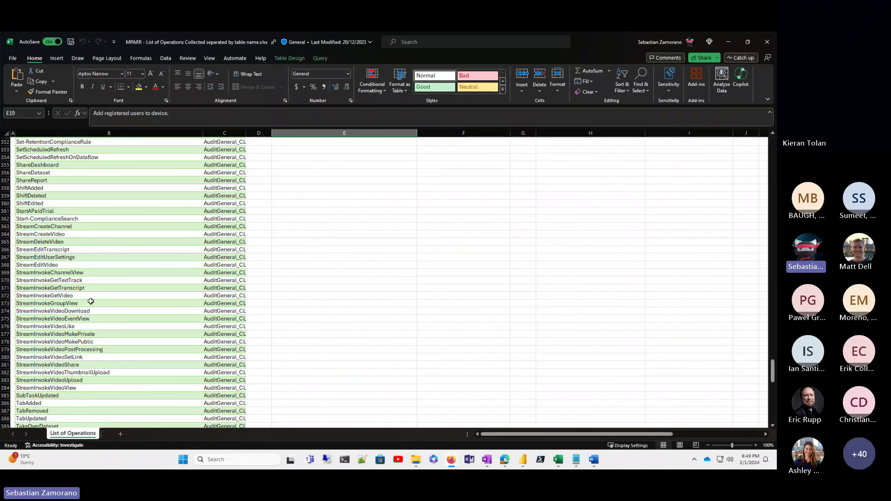
{"action": "scroll", "coordinate": [91, 301], "scroll_direction": "up", "scroll_amount": 4}
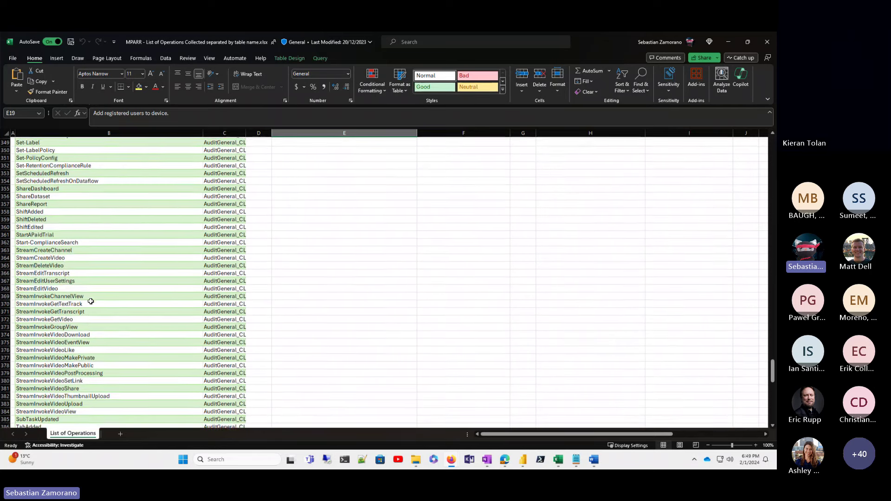
Review the AuditGeneral_CL operations back up the list, through to the adjacent AuditAzureActiveDirectory_CL and AuditExchange_CL operation tables
{"action": "scroll", "coordinate": [90, 301], "scroll_direction": "up", "scroll_amount": 2}
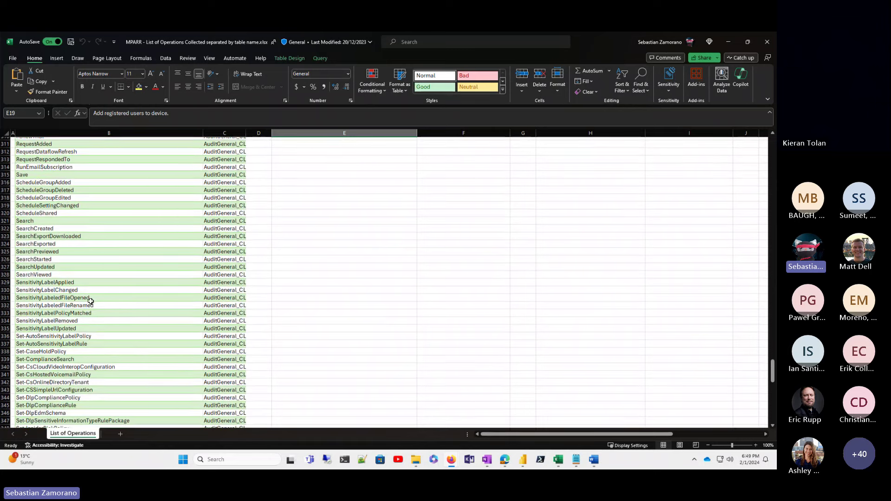
{"action": "scroll", "coordinate": [302, 274], "scroll_direction": "up", "scroll_amount": 19}
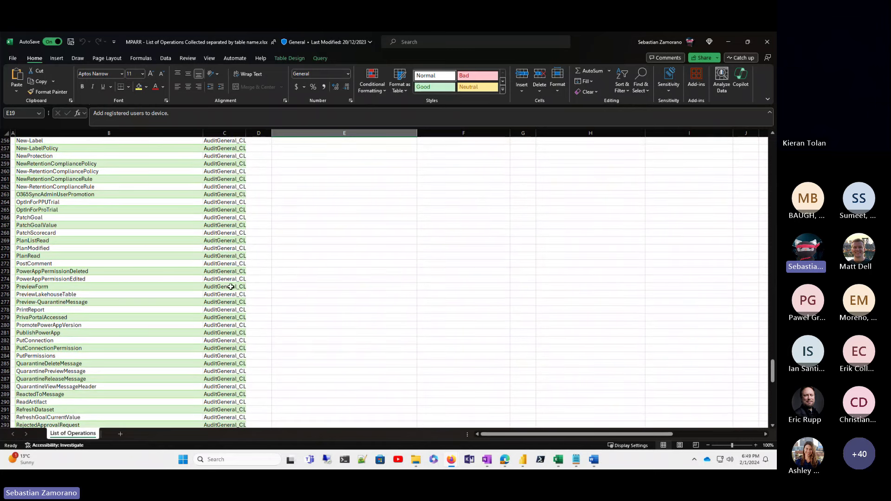
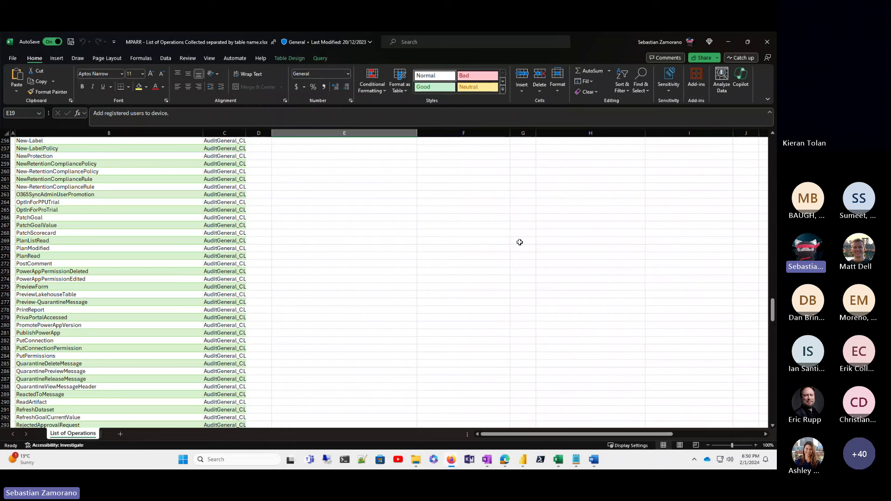
{"action": "scroll", "coordinate": [519, 242], "scroll_direction": "up", "scroll_amount": 18}
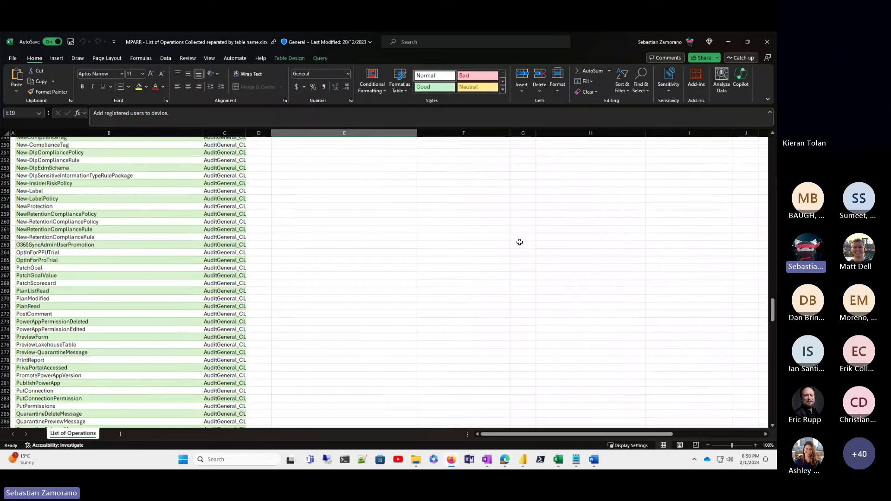
{"action": "scroll", "coordinate": [520, 242], "scroll_direction": "up", "scroll_amount": 4}
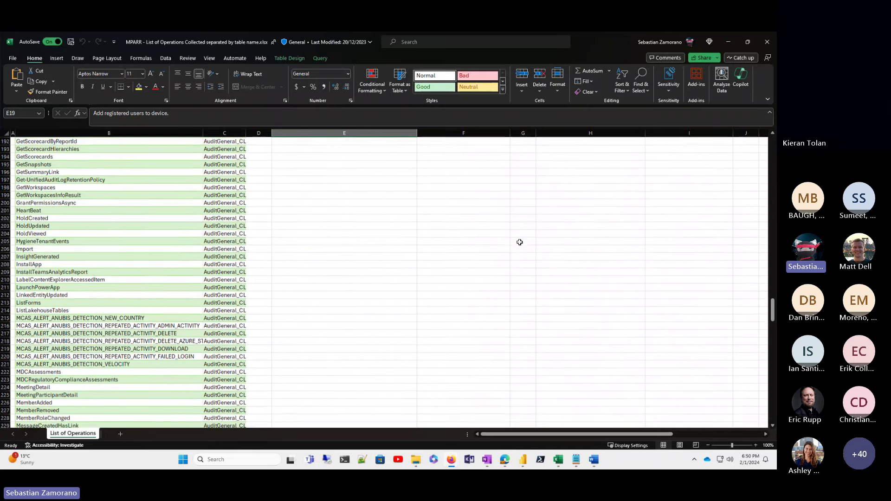
{"action": "scroll", "coordinate": [519, 242], "scroll_direction": "up", "scroll_amount": 20}
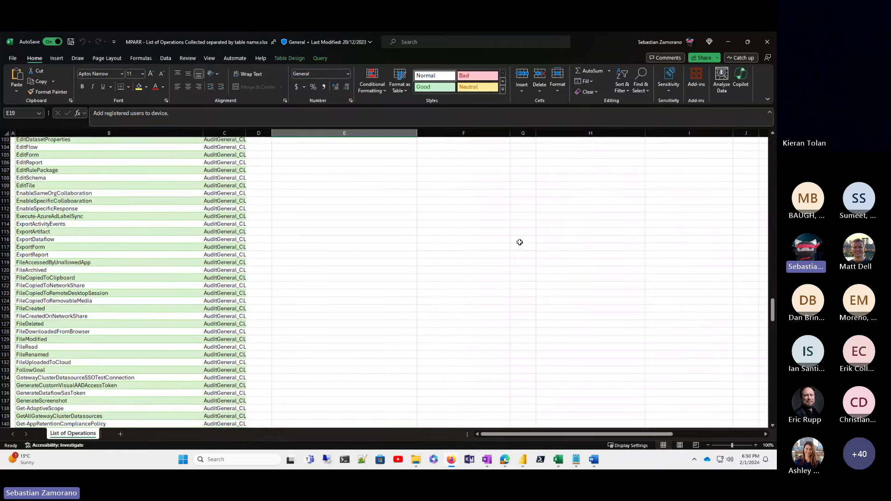
{"action": "scroll", "coordinate": [519, 242], "scroll_direction": "up", "scroll_amount": 12}
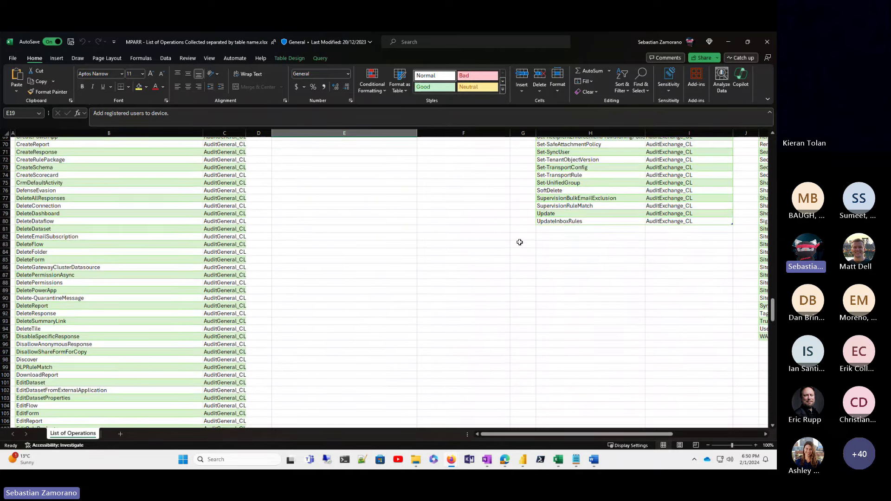
{"action": "scroll", "coordinate": [519, 242], "scroll_direction": "up", "scroll_amount": 11}
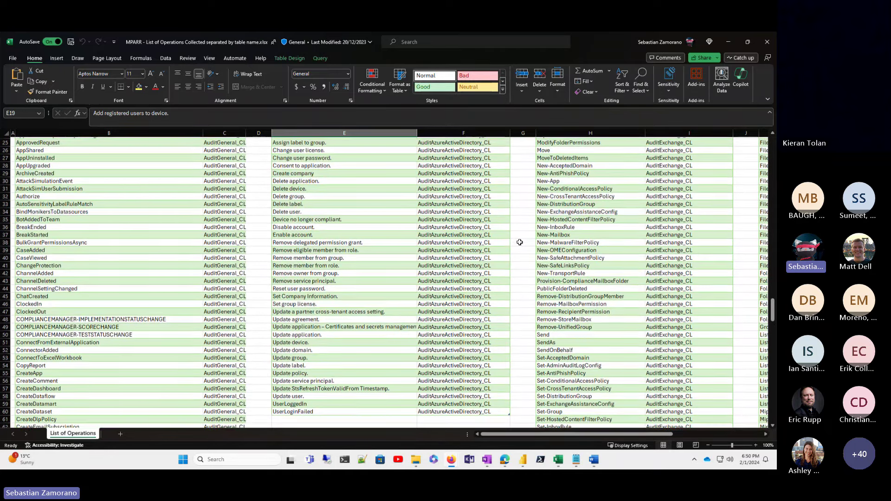
{"action": "scroll", "coordinate": [519, 242], "scroll_direction": "right", "scroll_amount": 2}
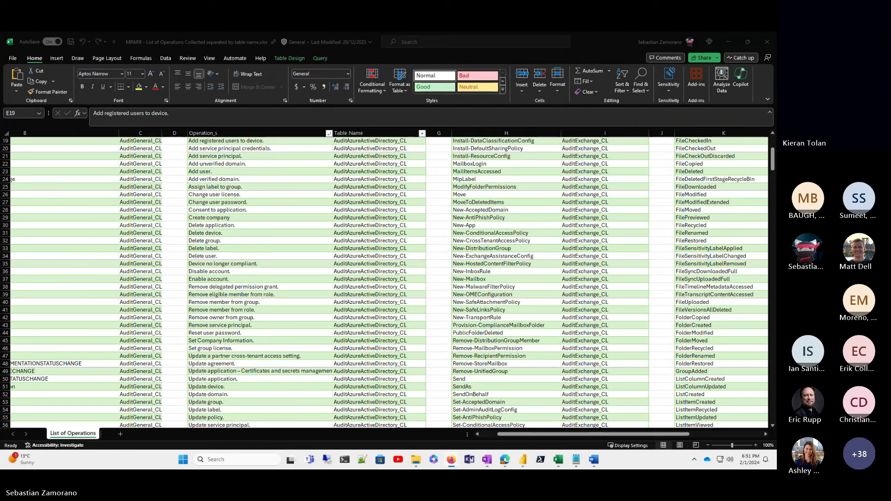
Switch to the MPARR Collector repository on GitHub, open DLP-Reports-Samples.md and examine its sample DLP report images
{"action": "key", "text": "alt+Tab"}
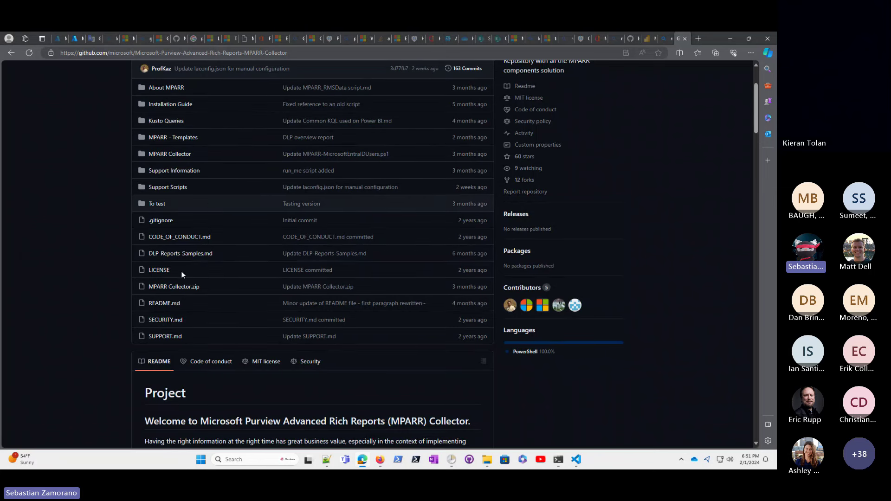
{"action": "left_click", "coordinate": [178, 254]}
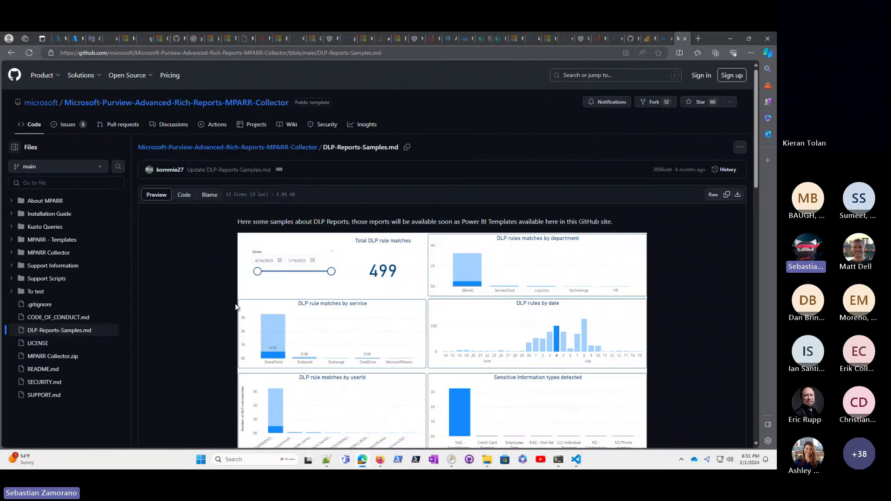
{"action": "scroll", "coordinate": [236, 306], "scroll_direction": "down", "scroll_amount": 7}
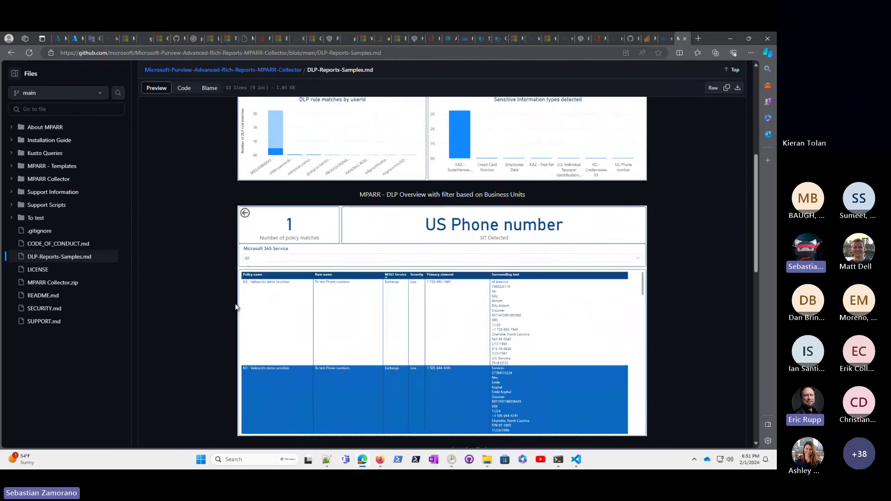
{"action": "scroll", "coordinate": [237, 306], "scroll_direction": "down", "scroll_amount": 5}
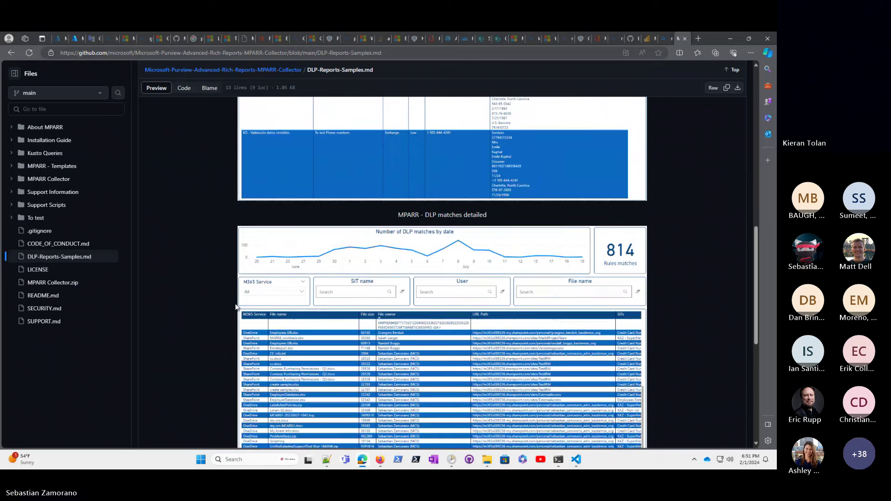
{"action": "scroll", "coordinate": [237, 306], "scroll_direction": "down", "scroll_amount": 5}
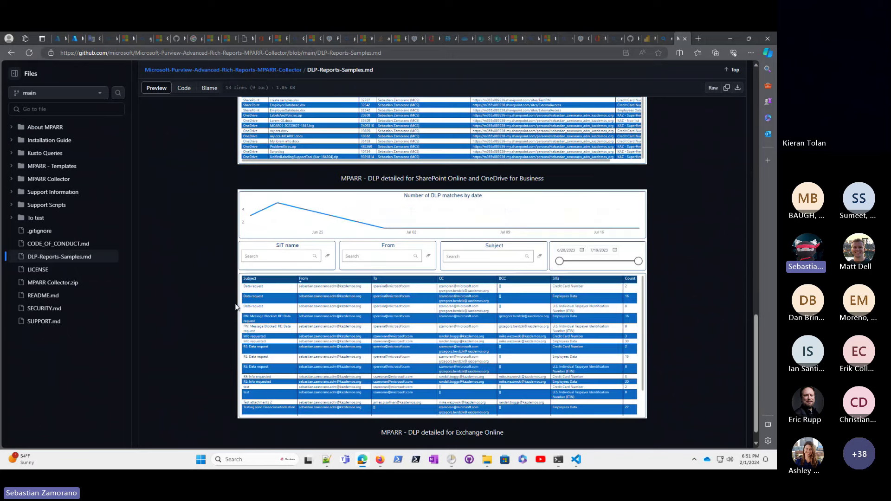
{"action": "scroll", "coordinate": [236, 307], "scroll_direction": "up", "scroll_amount": 10}
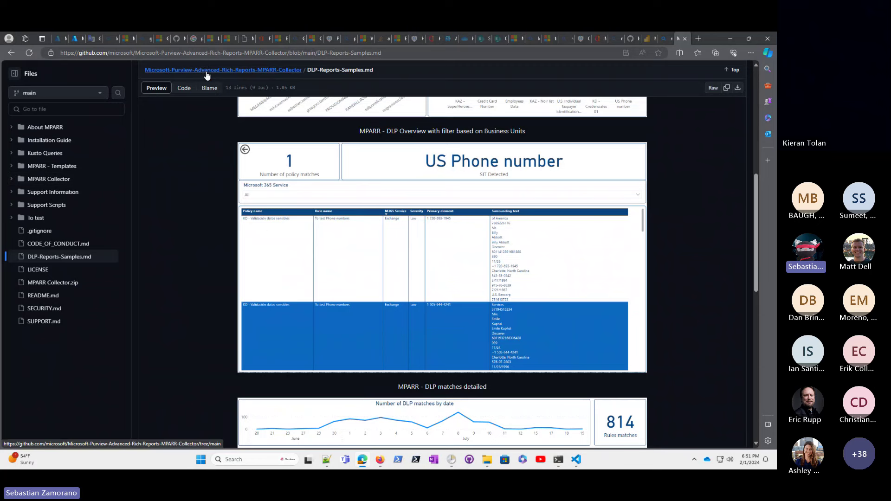
Return to the MPARR Collector repository's main page and examine the sample Power BI reports in the README
{"action": "left_click", "coordinate": [207, 72]}
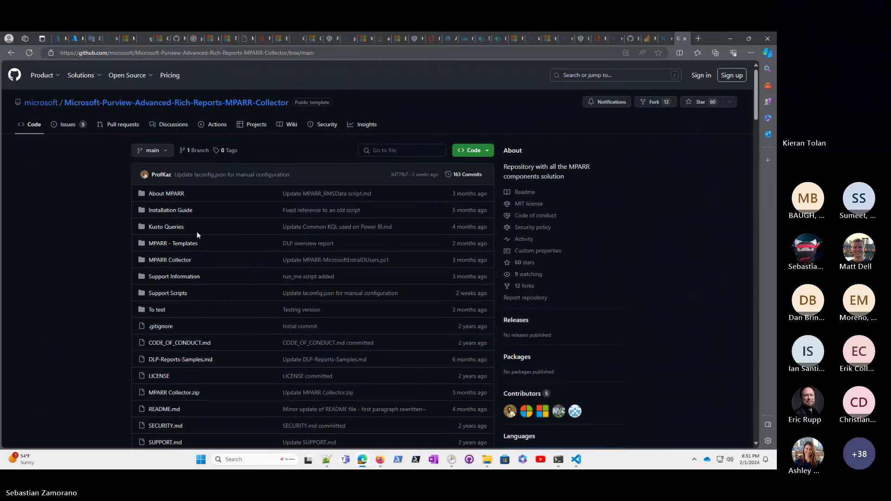
{"action": "scroll", "coordinate": [197, 232], "scroll_direction": "down", "scroll_amount": 20}
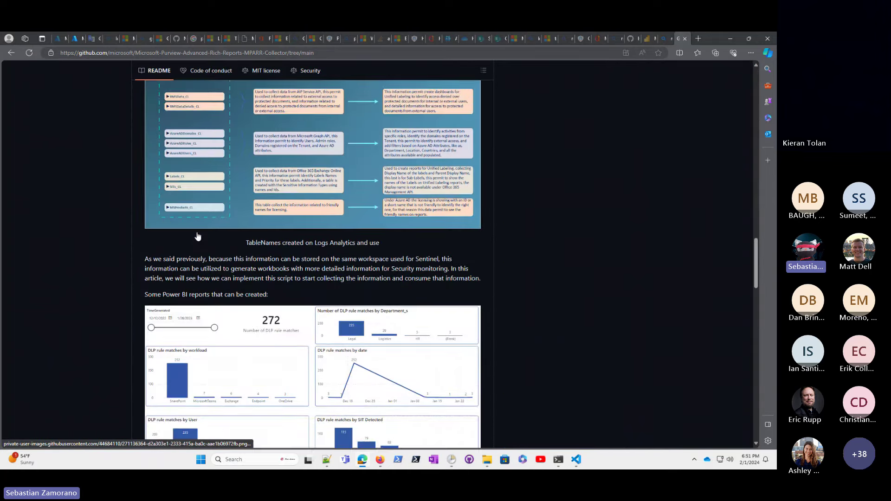
{"action": "scroll", "coordinate": [197, 236], "scroll_direction": "down", "scroll_amount": 3}
{"action": "scroll", "coordinate": [197, 236], "scroll_direction": "down", "scroll_amount": 5}
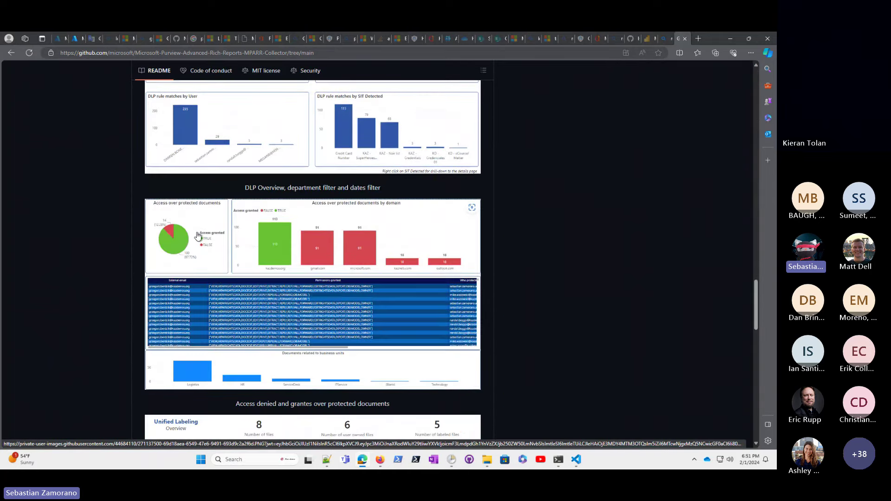
{"action": "scroll", "coordinate": [197, 236], "scroll_direction": "down", "scroll_amount": 6}
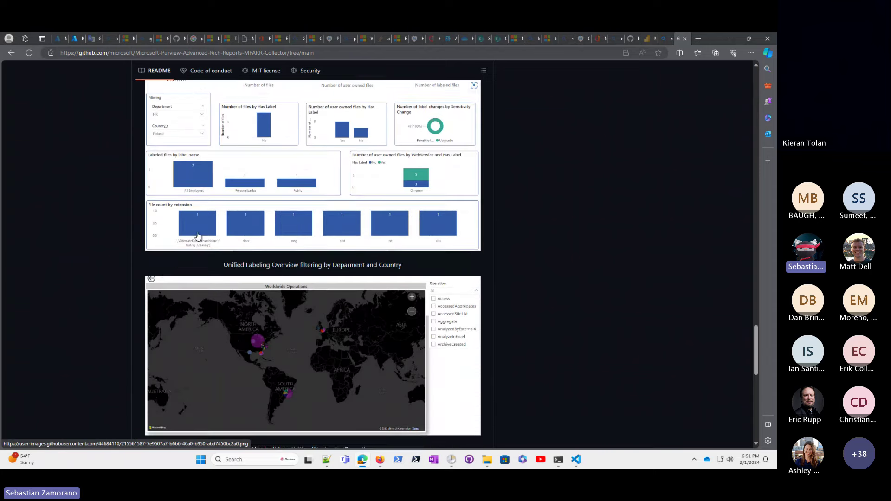